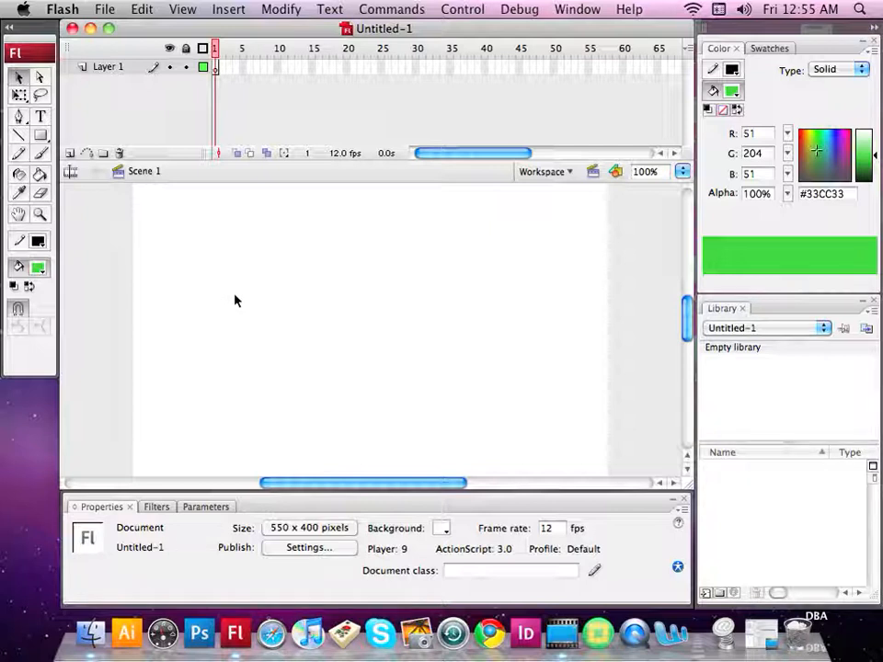
Step: Paint a closed ring about 171 by 145 px near the stage centre with the Brush tool in fill colour #330099
left_click(36, 269)
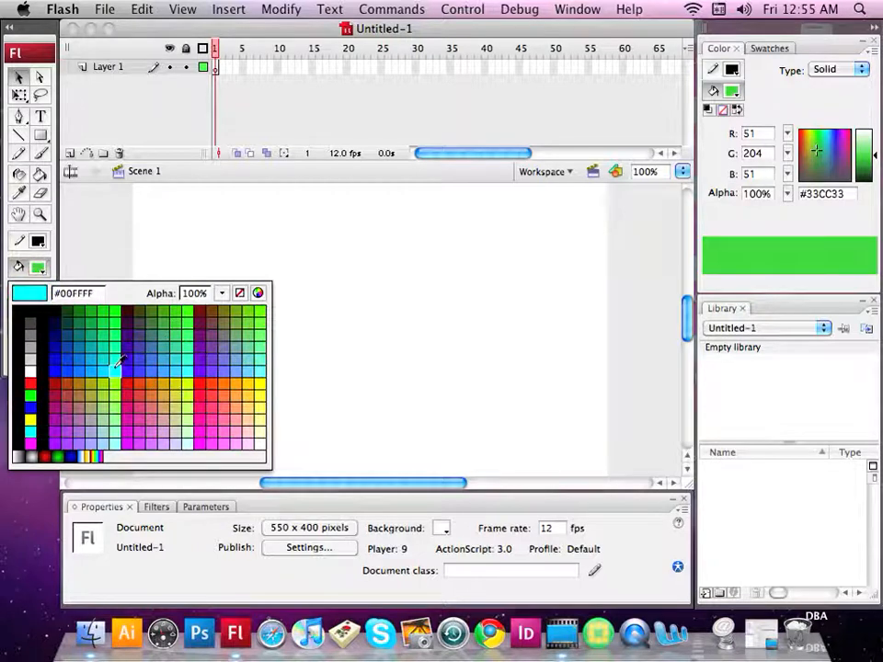
left_click(130, 347)
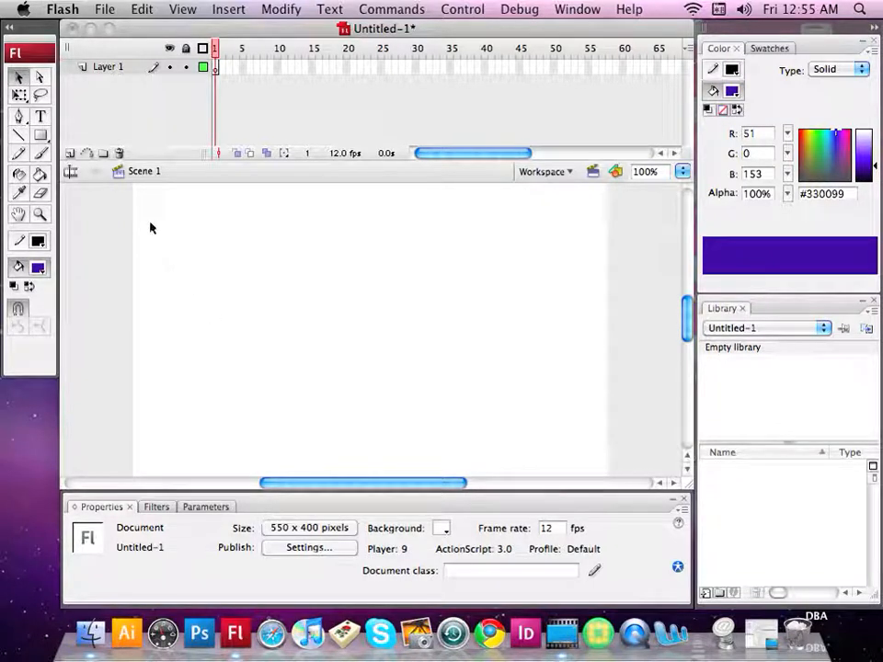
left_click(39, 153)
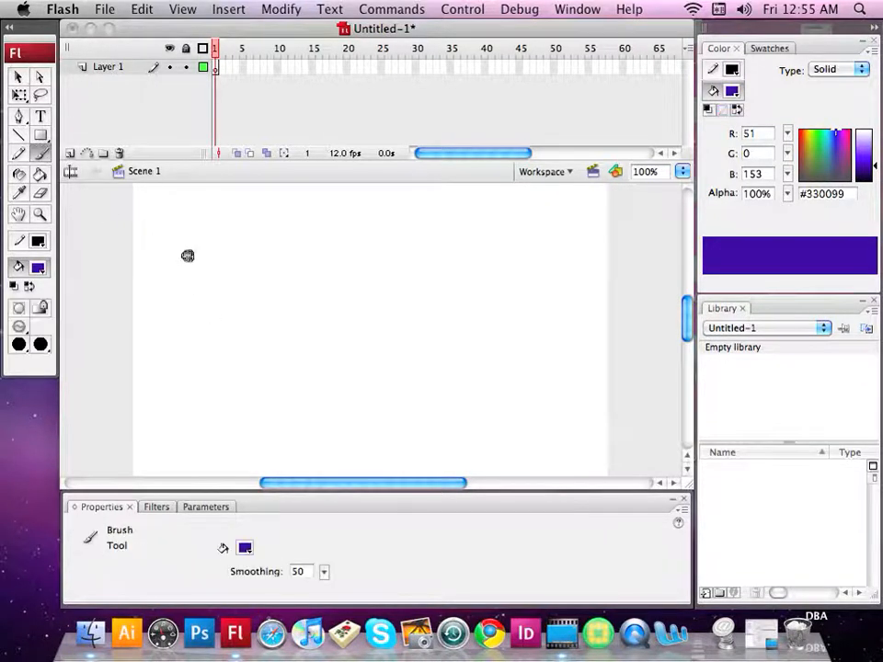
mouse_move(352, 274)
left_mouse_down()
mouse_move(313, 279)
mouse_move(293, 308)
mouse_move(297, 347)
mouse_move(372, 385)
mouse_move(406, 373)
mouse_move(424, 328)
mouse_move(417, 302)
mouse_move(360, 274)
left_mouse_up()
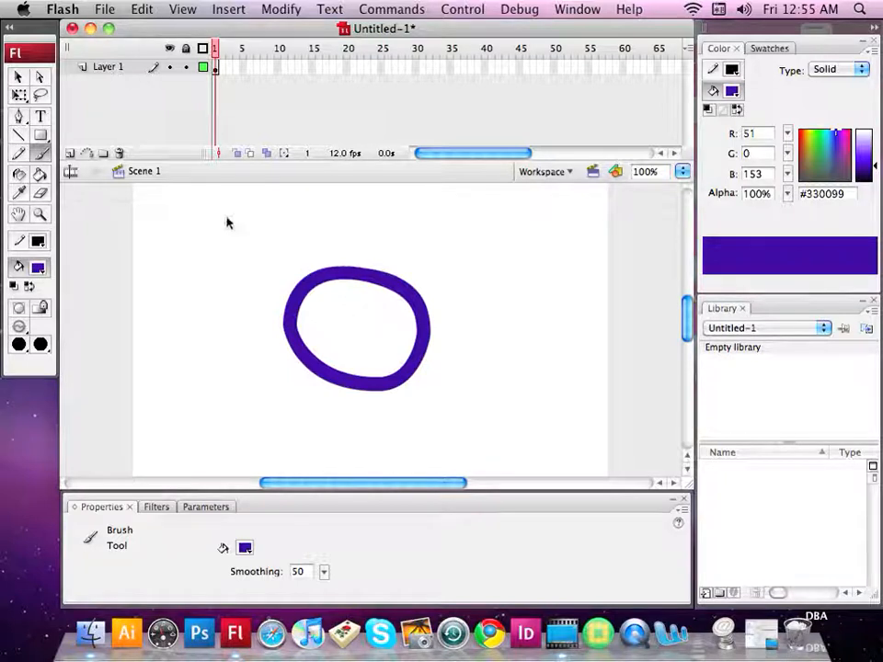
Step: Move the painted ring toward the stage's left edge, to about X 18, Y 99
left_click(18, 77)
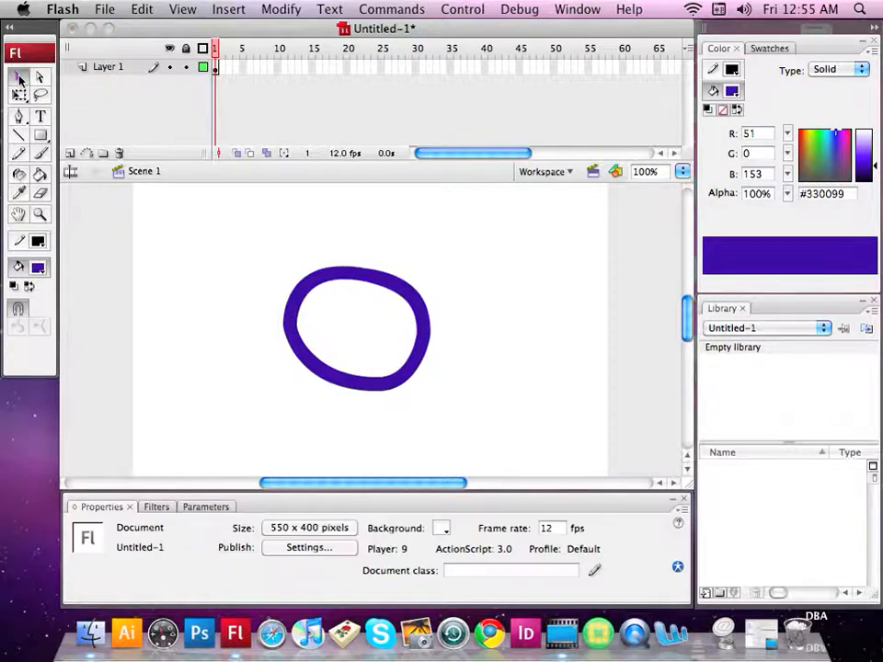
left_click(335, 275)
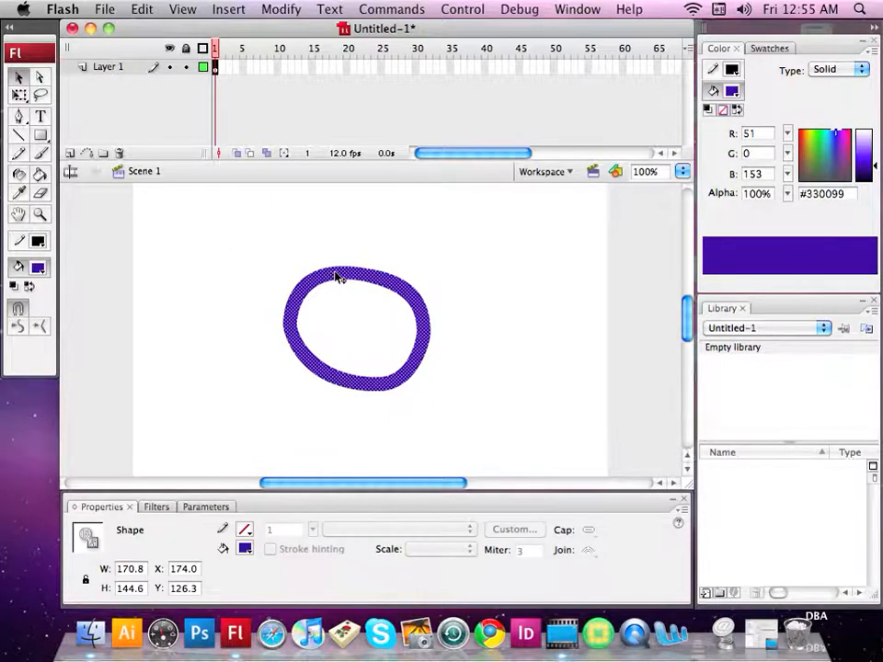
left_click_drag(337, 276, 205, 254)
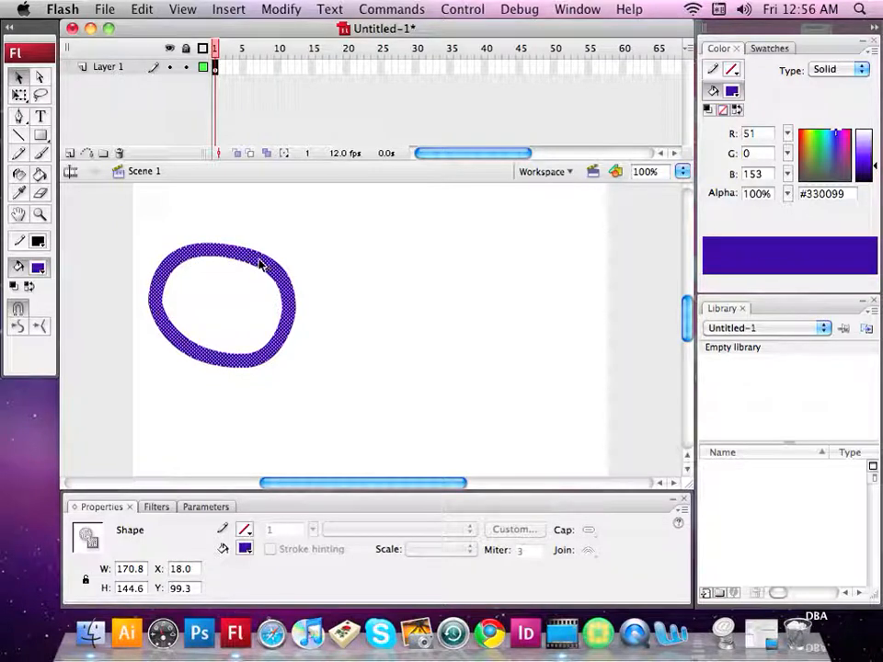
Step: Insert a keyframe at frame 2 of Layer 1 and move the ring right to about X 79
left_click(217, 68)
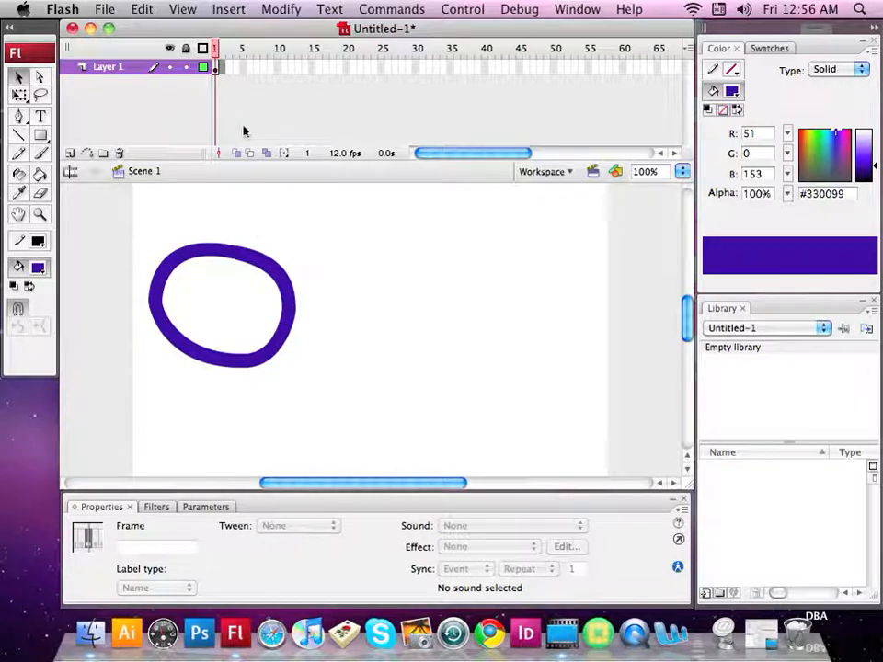
left_click(229, 10)
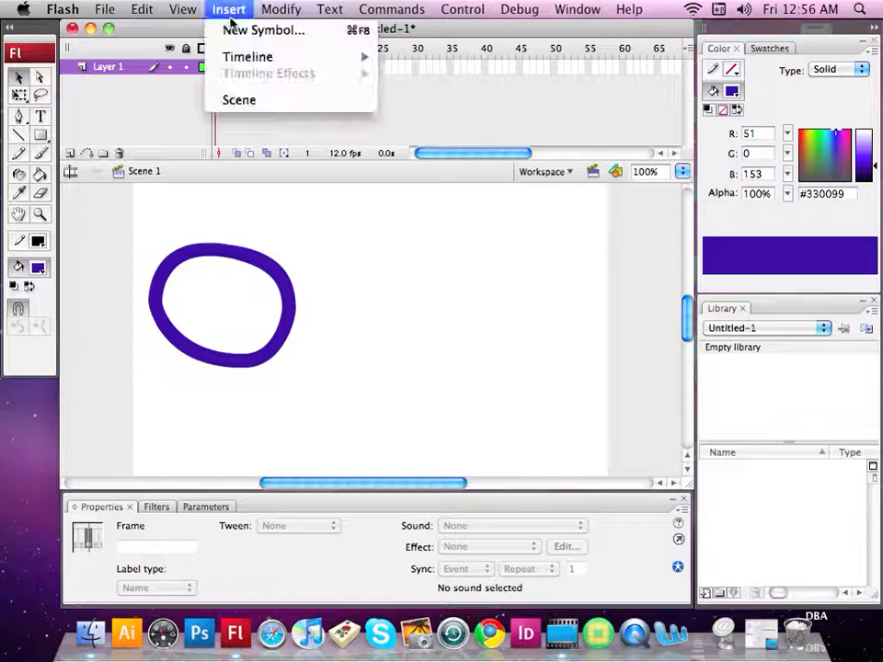
mouse_move(230, 57)
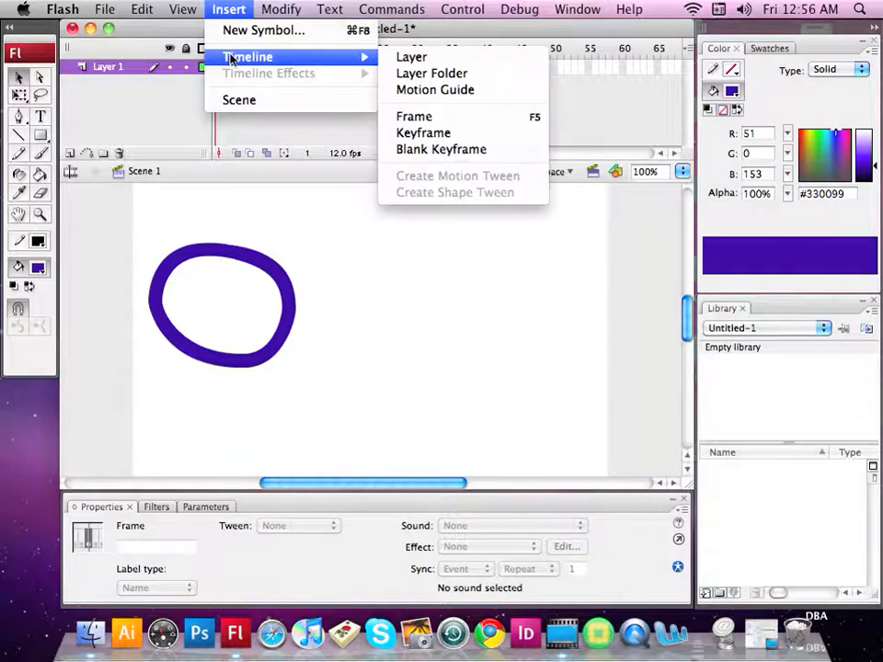
left_click(415, 134)
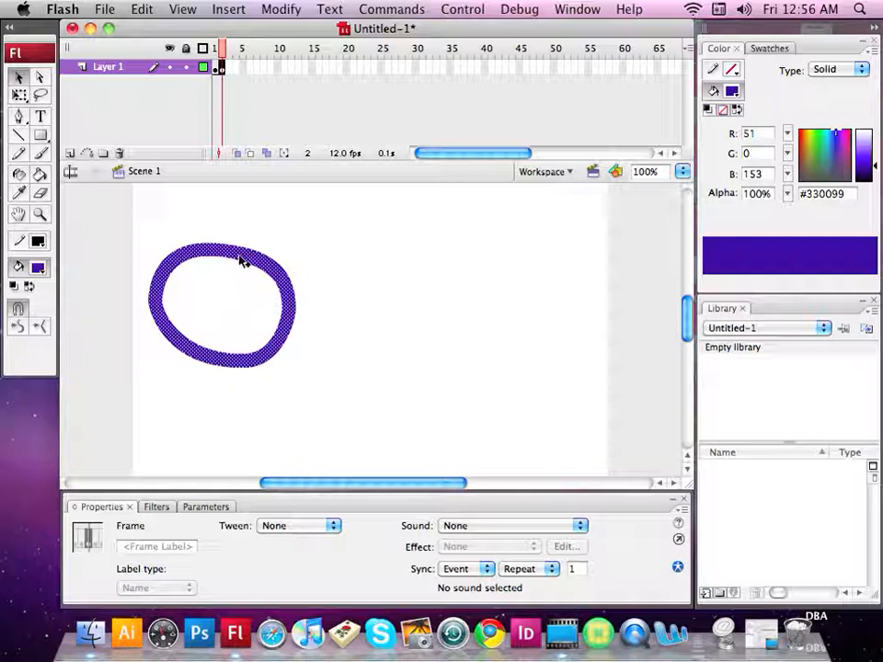
left_click_drag(241, 261, 295, 268)
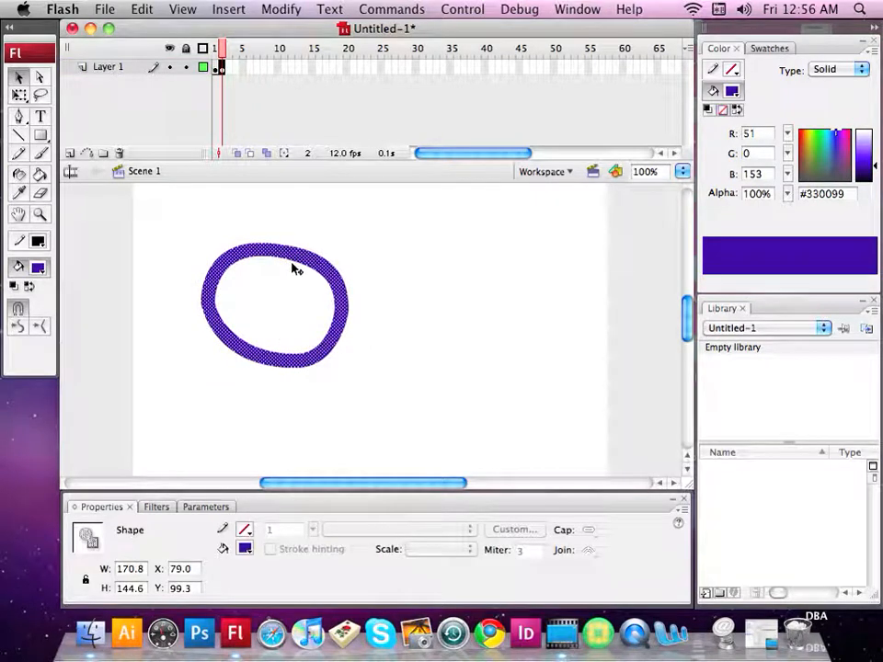
Step: Insert a keyframe at frame 3 and move the ring further right to about X 146
left_click(229, 71)
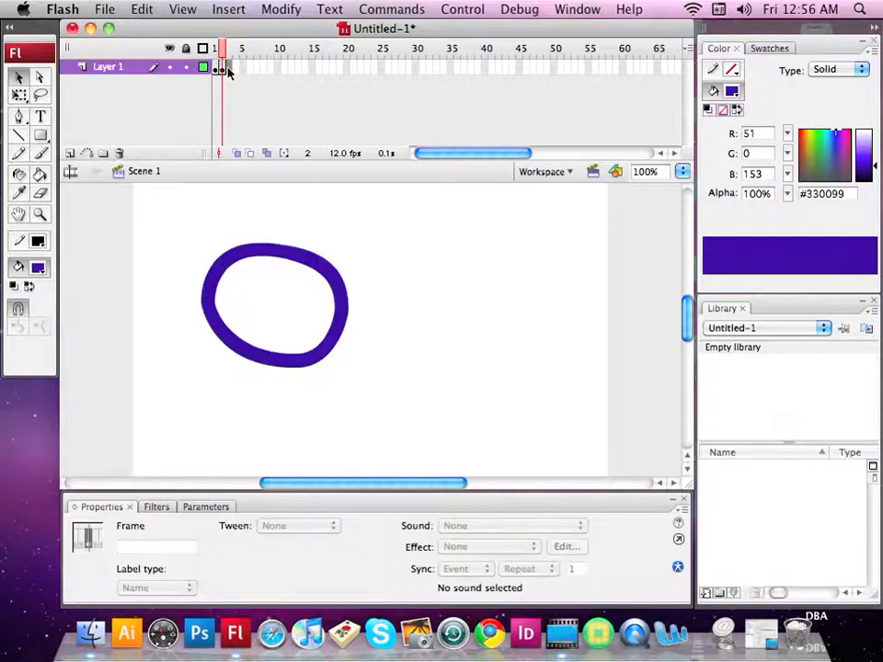
left_click(228, 9)
mouse_move(324, 64)
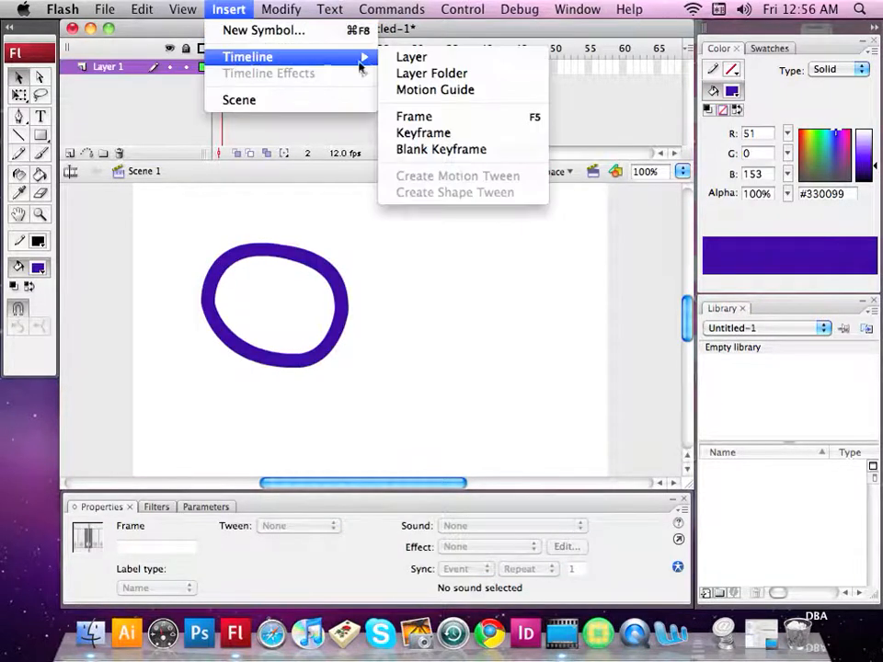
left_click(405, 132)
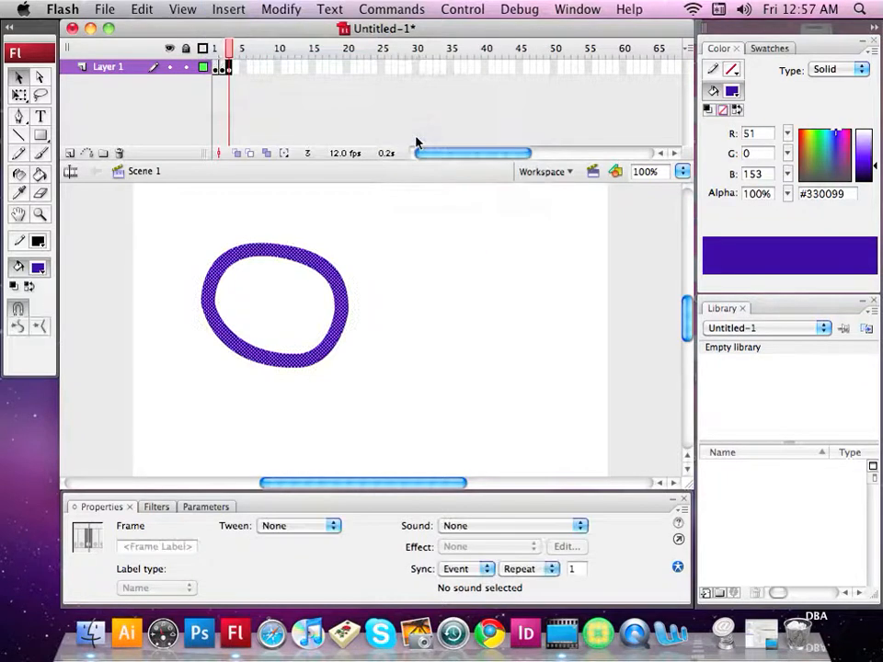
left_click_drag(344, 287, 395, 292)
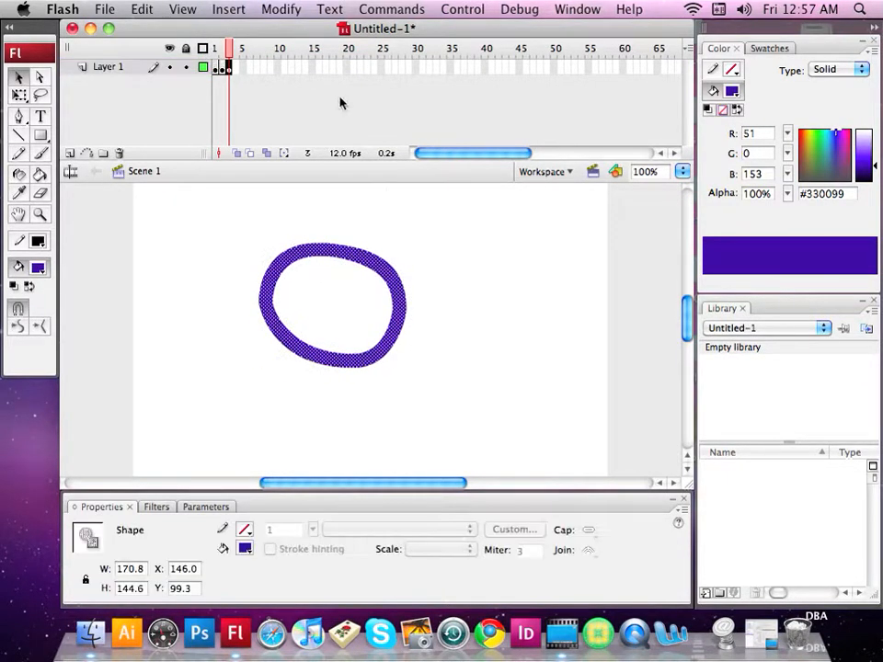
Step: Insert a keyframe at frame 4 and move the ring further right to about X 204
left_click(234, 68)
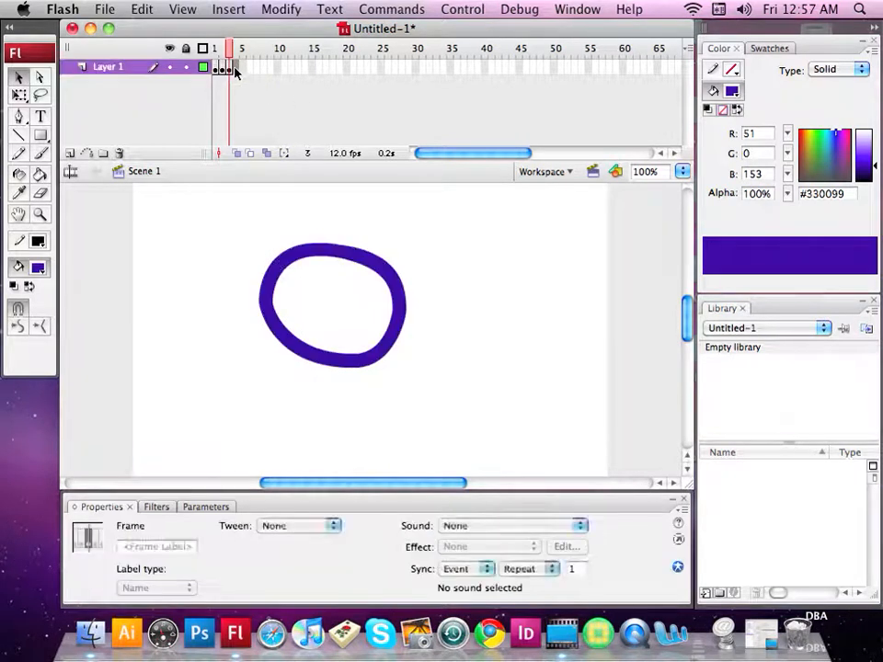
left_click(228, 11)
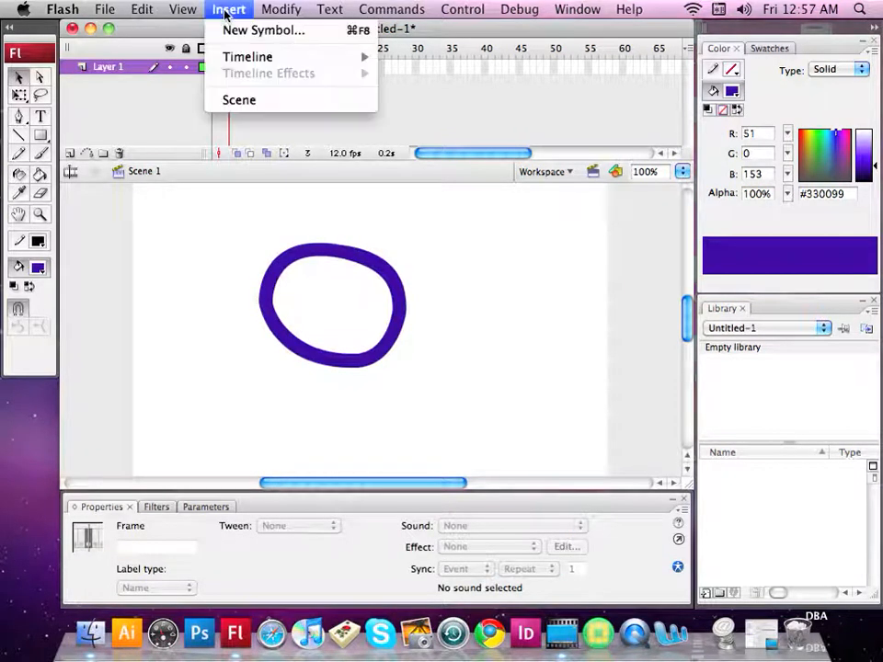
mouse_move(258, 57)
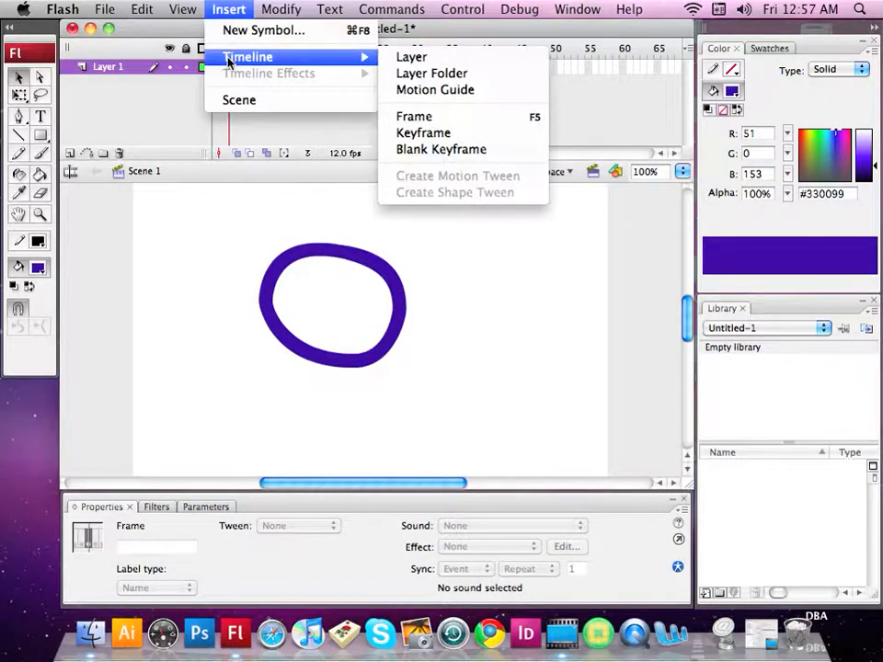
left_click(423, 132)
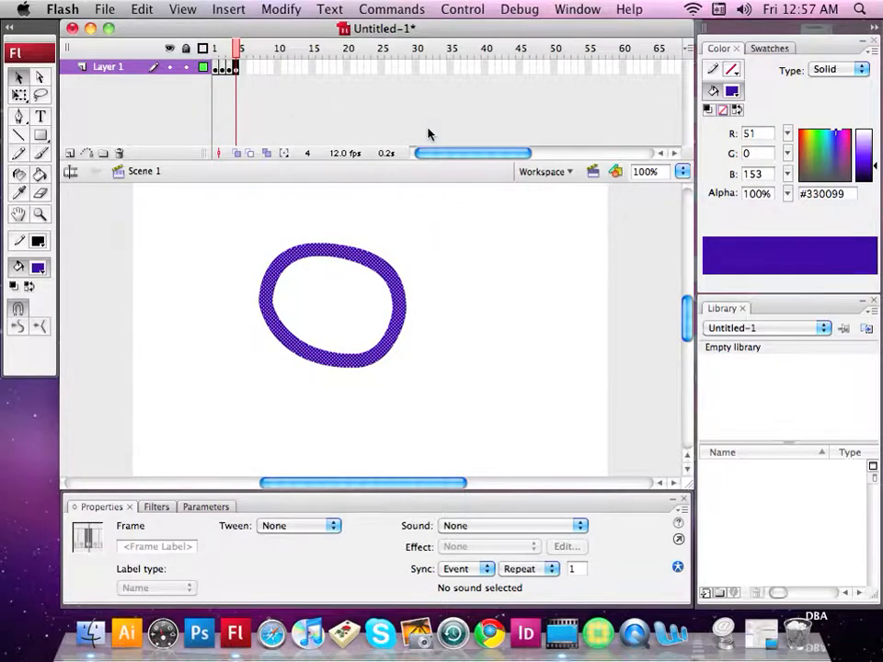
left_click(242, 68)
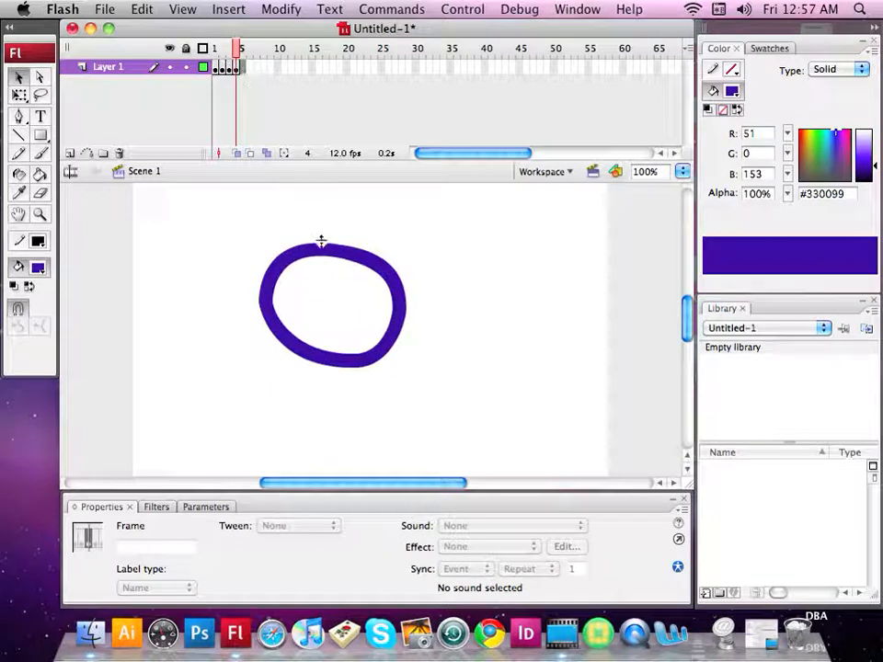
left_click_drag(310, 254, 357, 255)
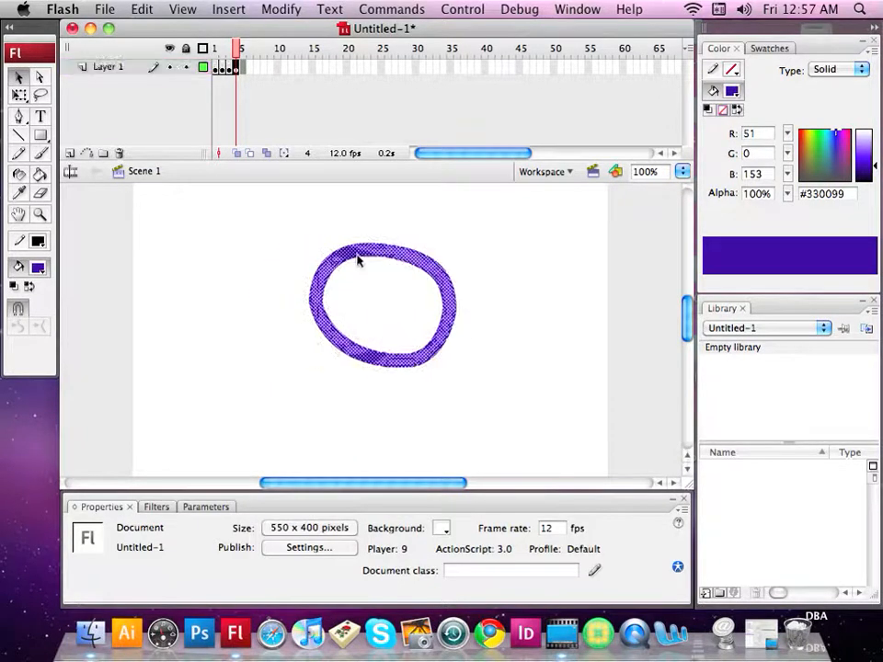
Step: Insert a keyframe at frame 5 and move the ring right and slightly down to about X 285, Y 111
left_click(230, 9)
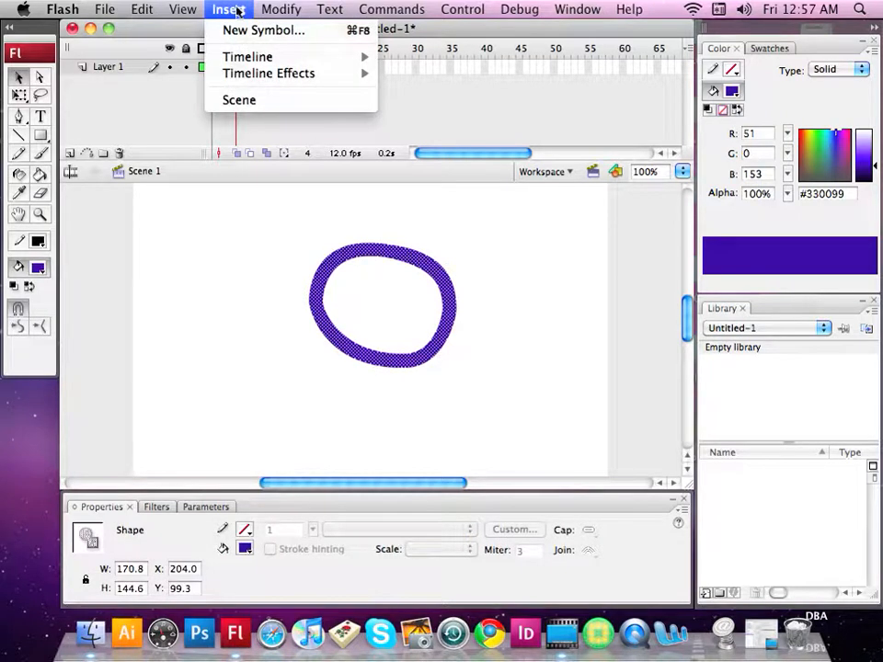
mouse_move(246, 73)
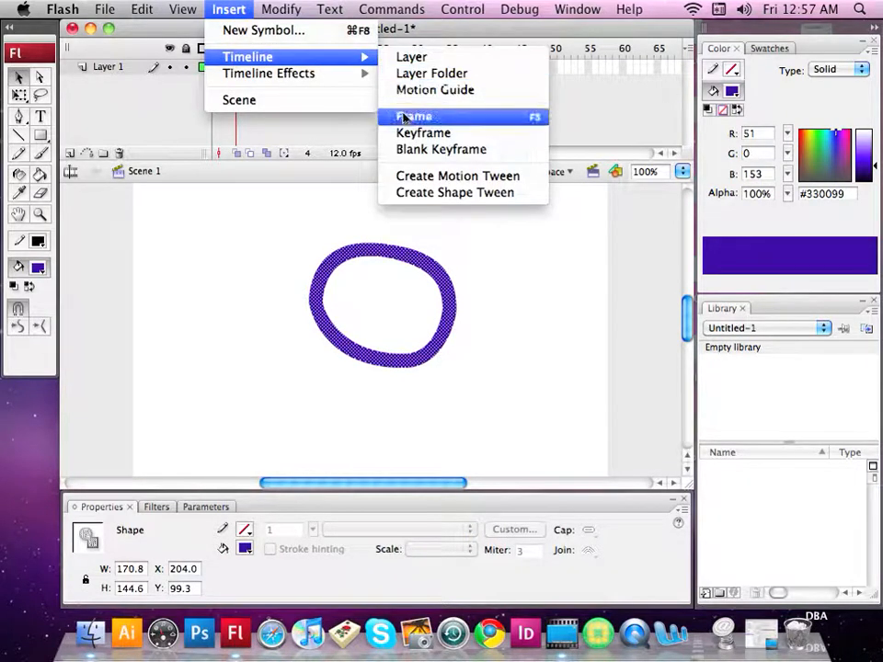
left_click(403, 132)
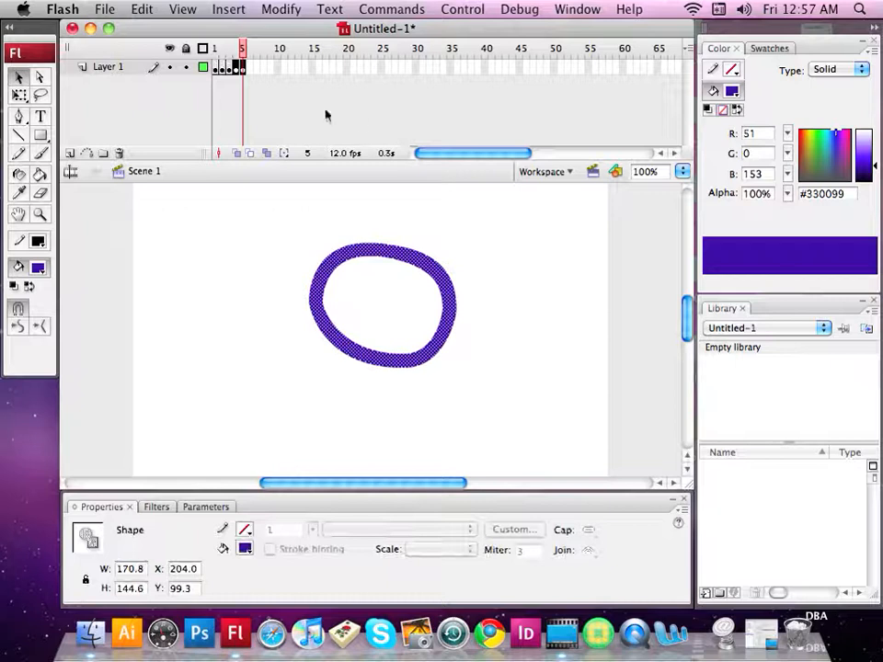
left_click(247, 70)
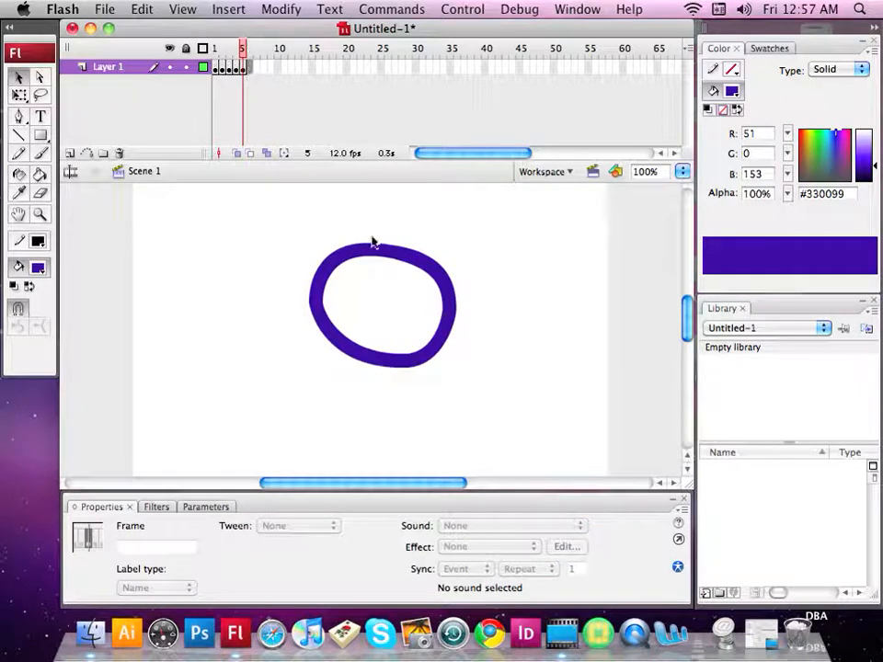
left_click(244, 70)
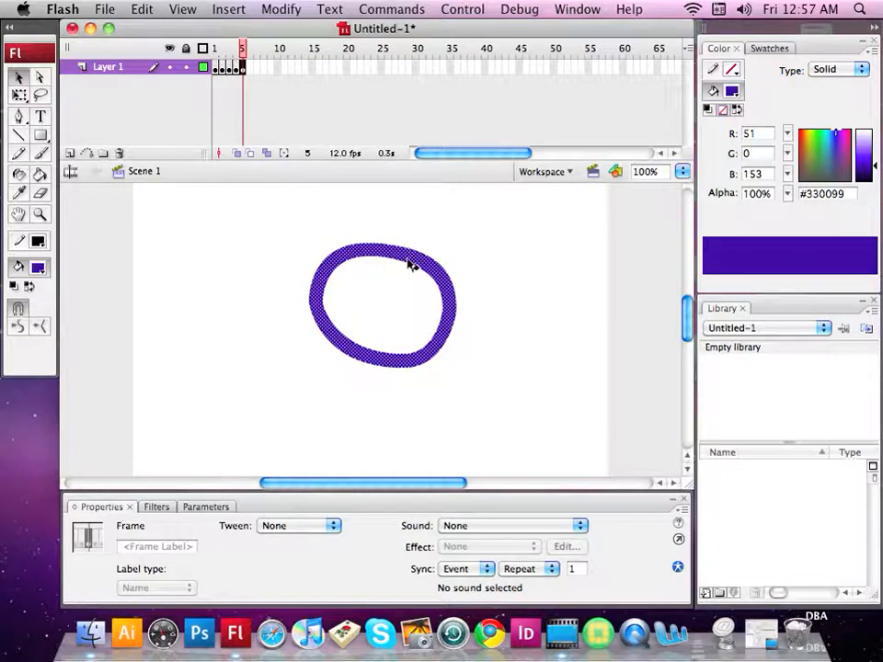
left_click_drag(414, 259, 484, 273)
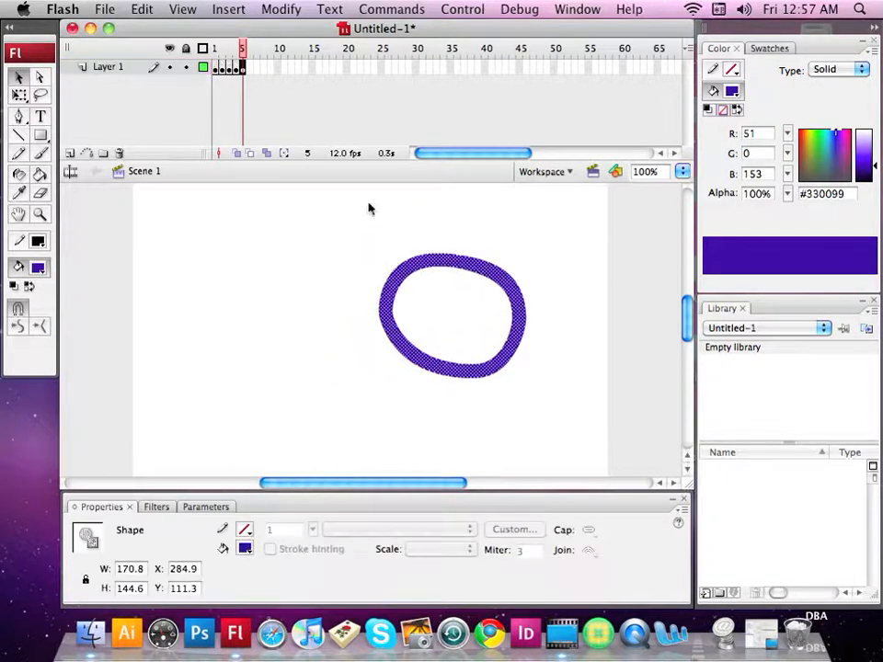
Step: Insert a keyframe at frame 6 and move the ring further right to about X 345
left_click(247, 71)
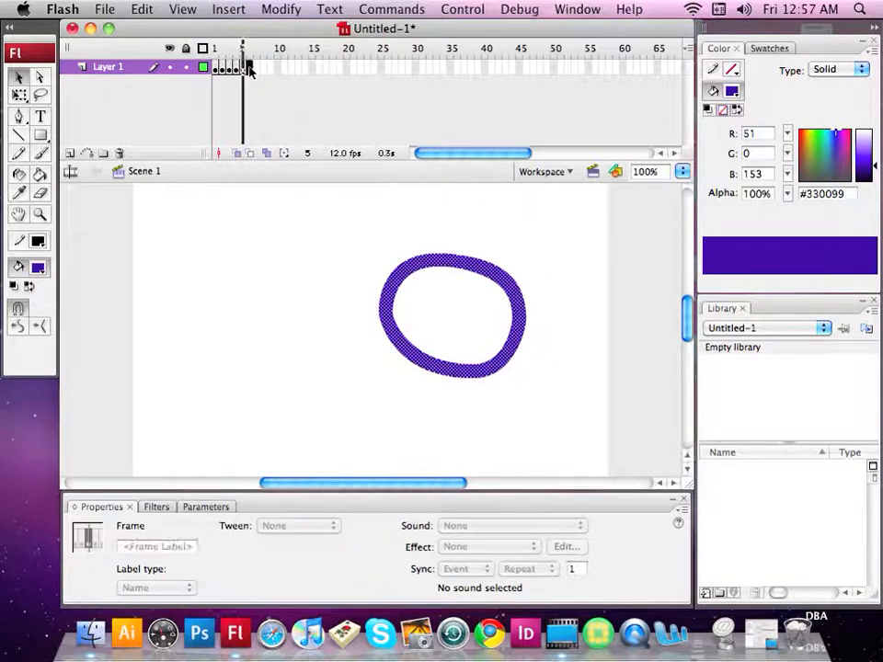
left_click(239, 9)
mouse_move(241, 56)
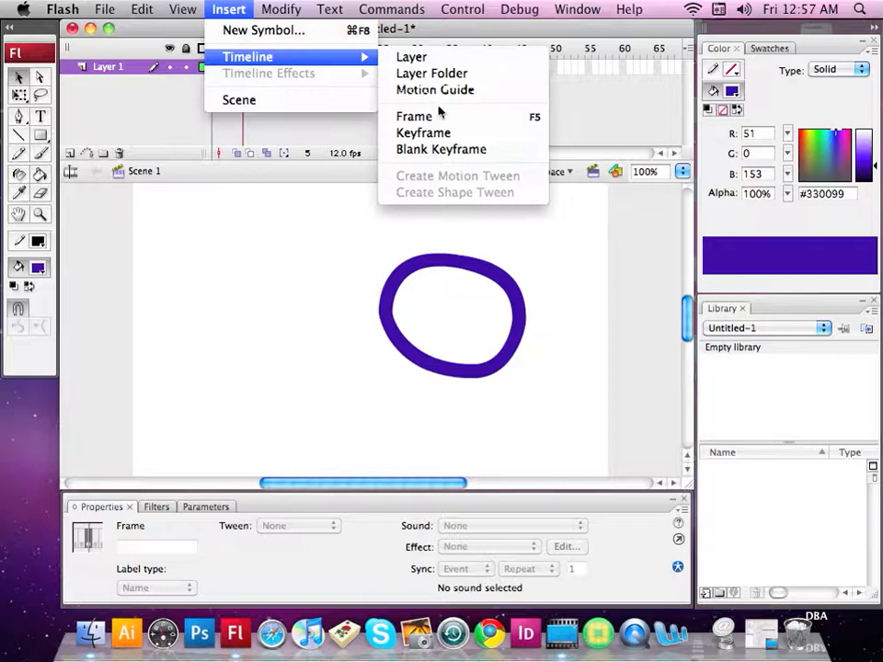
left_click(410, 135)
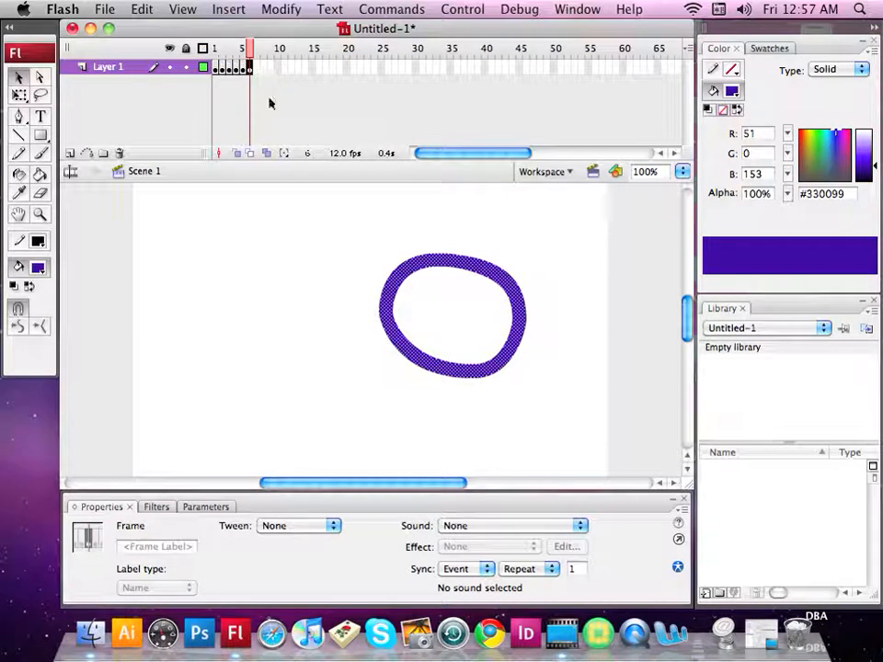
left_click_drag(444, 265, 498, 273)
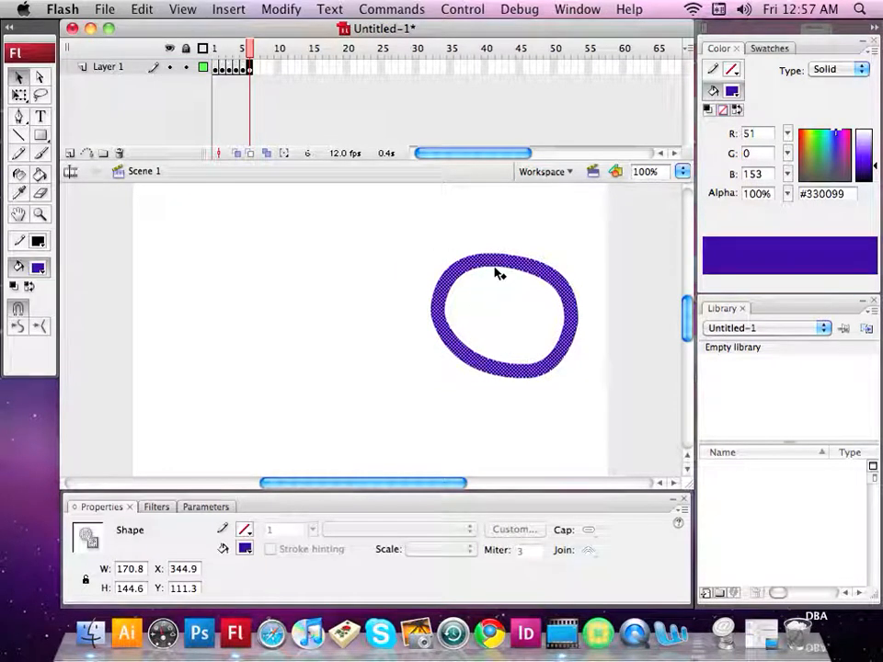
Step: Insert a keyframe at frame 7, keeping the ring in its frame 6 position
left_click(231, 10)
mouse_move(256, 73)
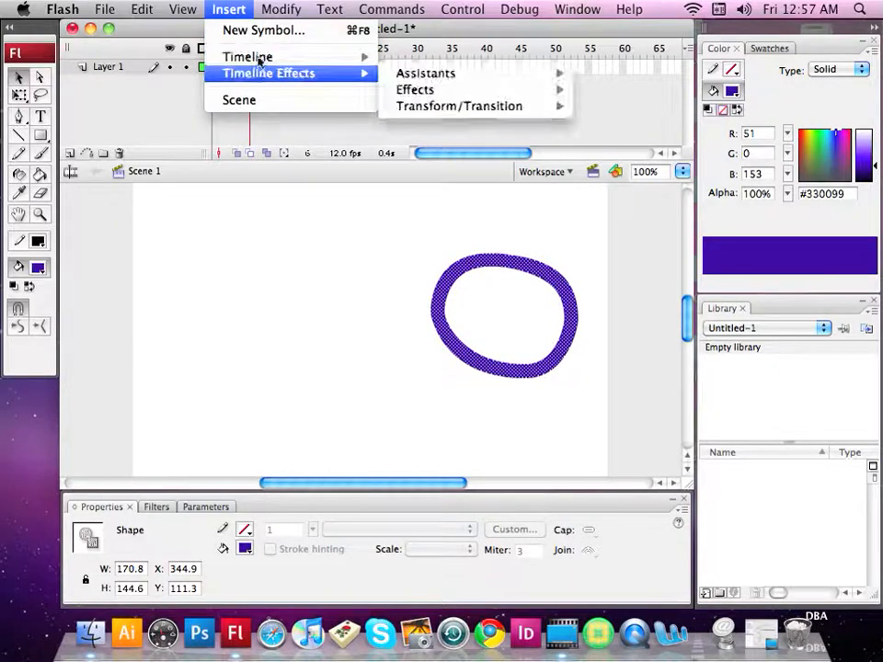
left_click(432, 135)
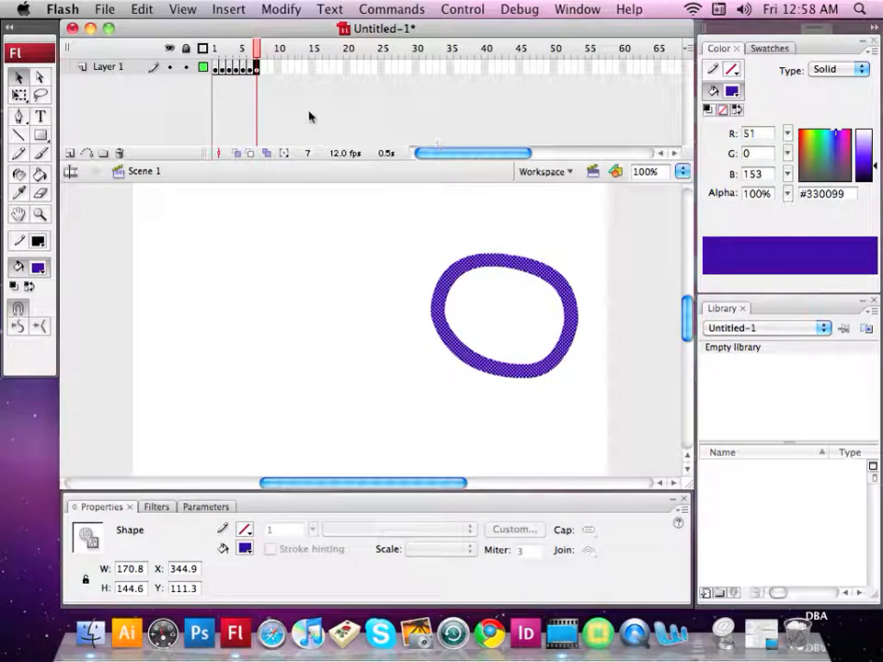
Step: Insert a keyframe at frame 8 and move the ring right and slightly down, partly past the stage's right edge
left_click(262, 69)
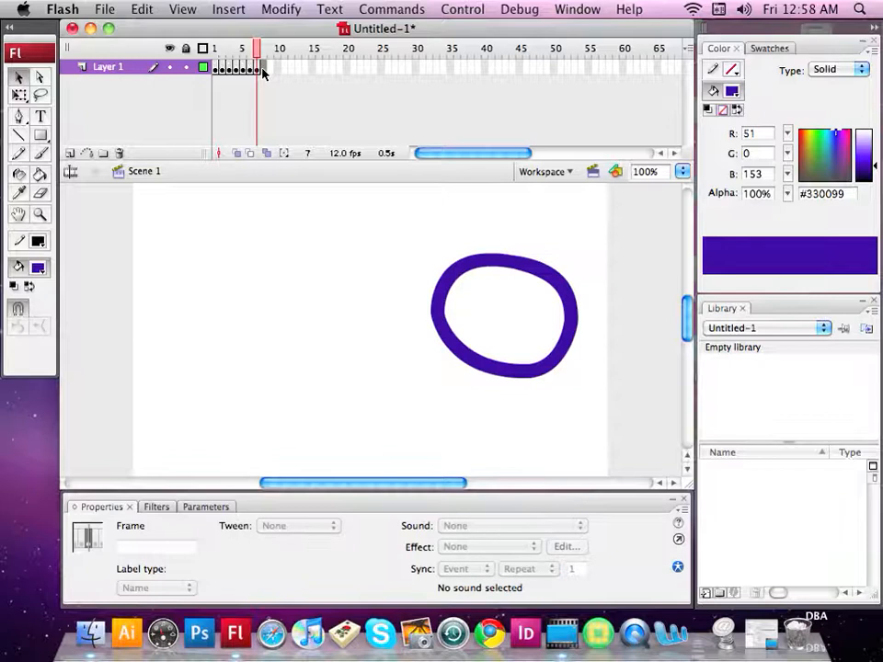
left_click(230, 9)
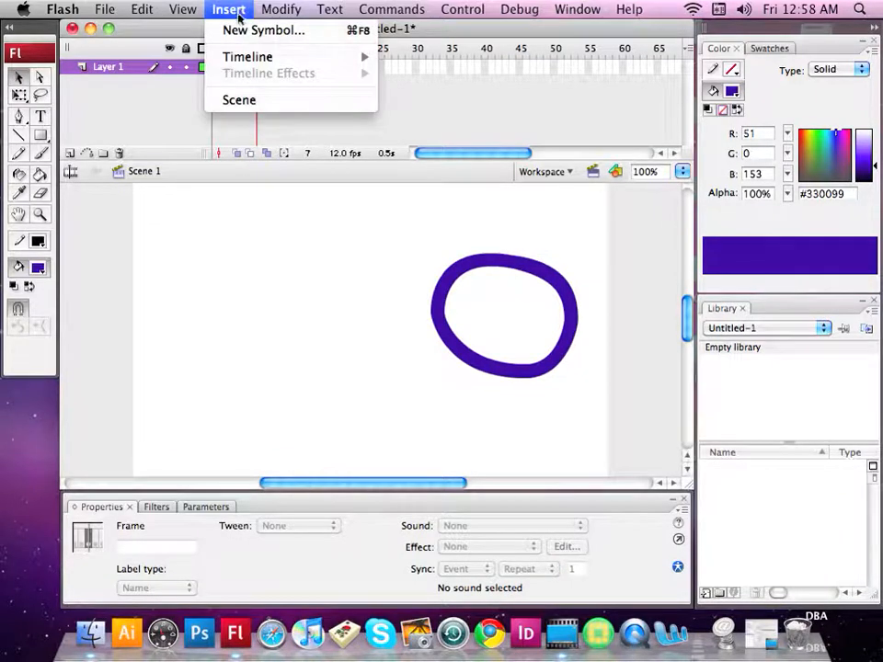
mouse_move(250, 57)
left_click(422, 134)
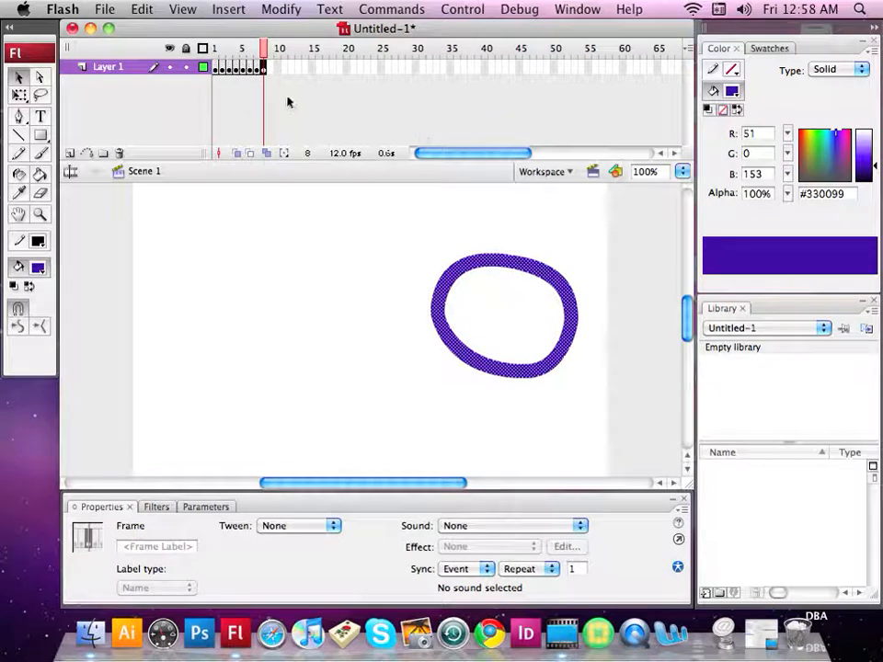
left_click_drag(493, 262, 556, 270)
Step: Insert a keyframe at frame 9 and move the ring further off the stage's right edge to about X 495, Y 122
left_click(272, 71)
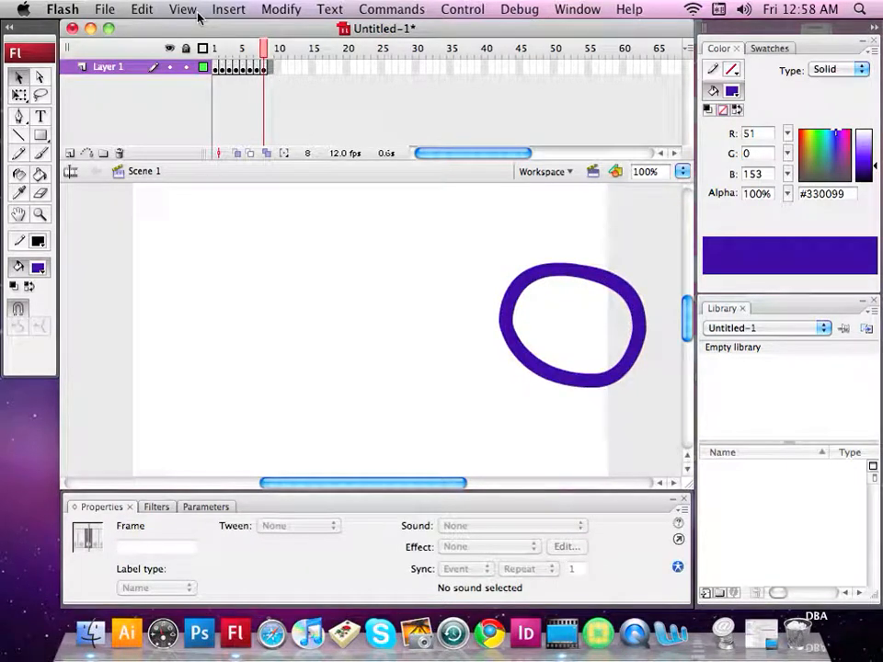
left_click(241, 12)
mouse_move(249, 57)
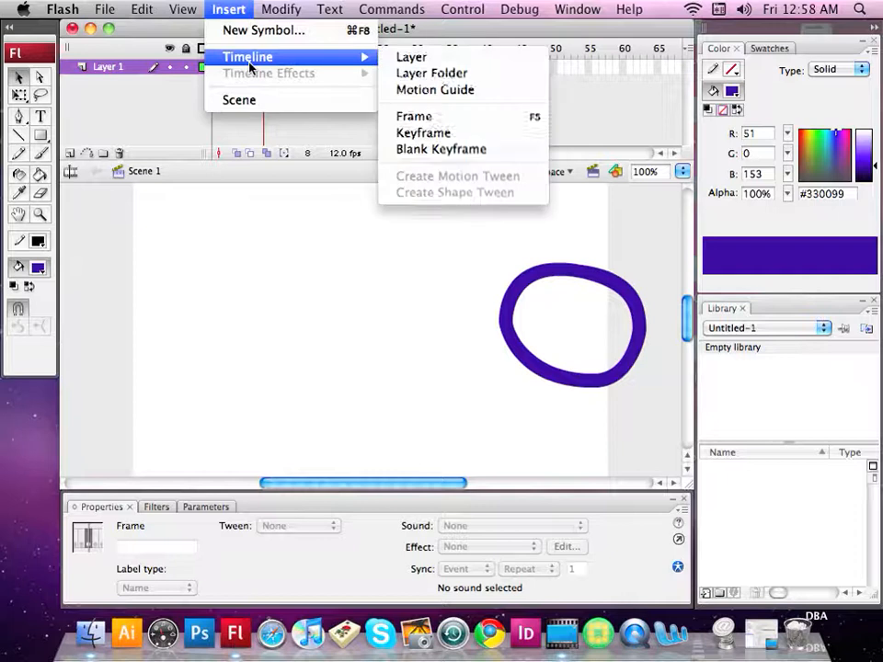
left_click(436, 134)
left_click_drag(596, 286, 656, 289)
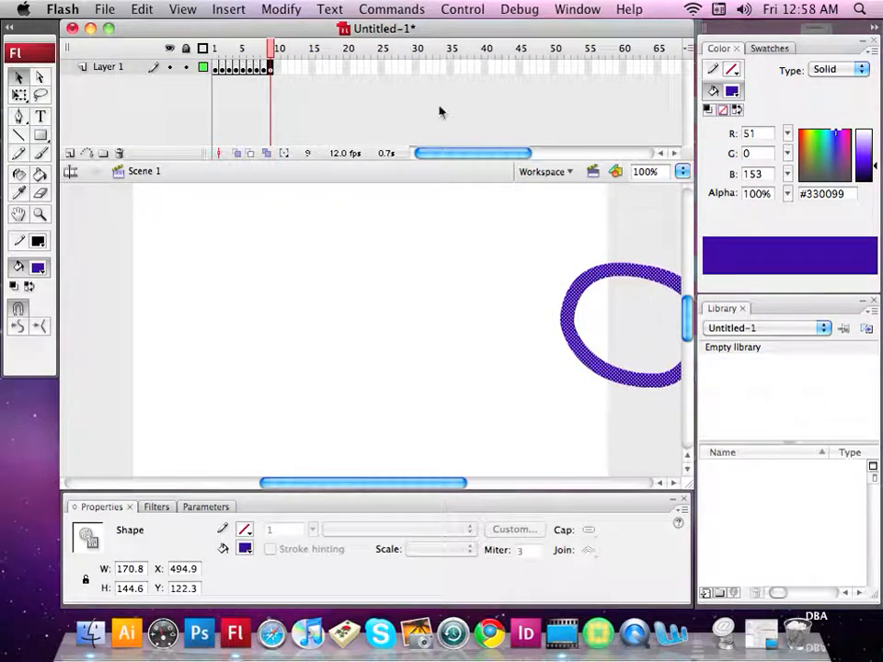
Step: Play the ring animation on the timeline three times to review the motion
left_click(464, 15)
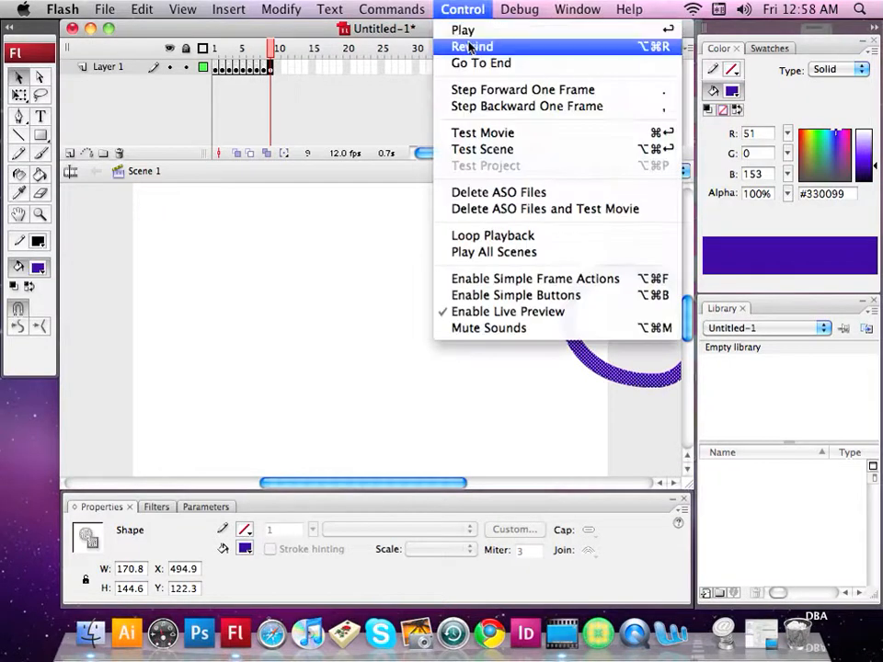
left_click(466, 30)
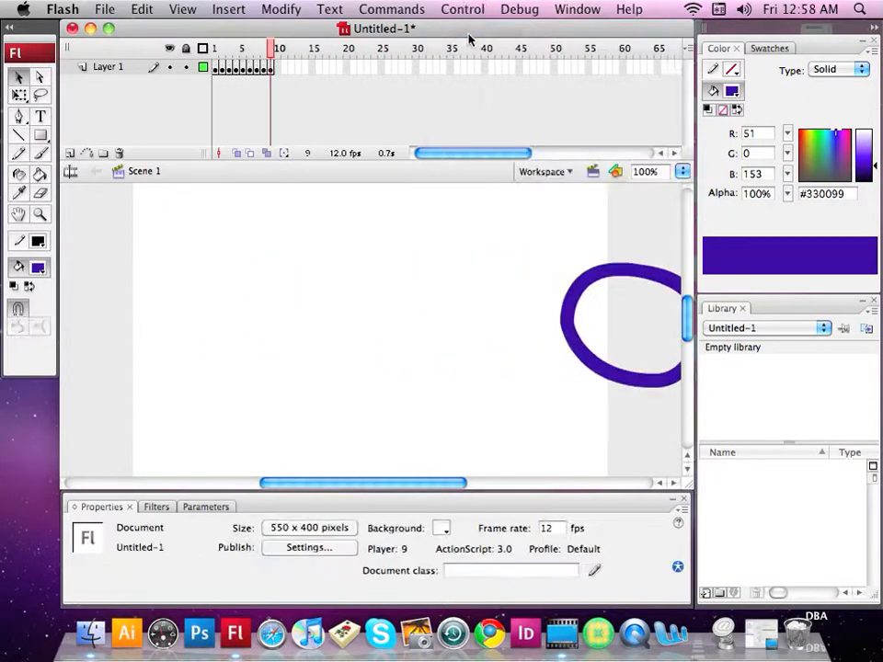
left_click(463, 10)
left_click(469, 29)
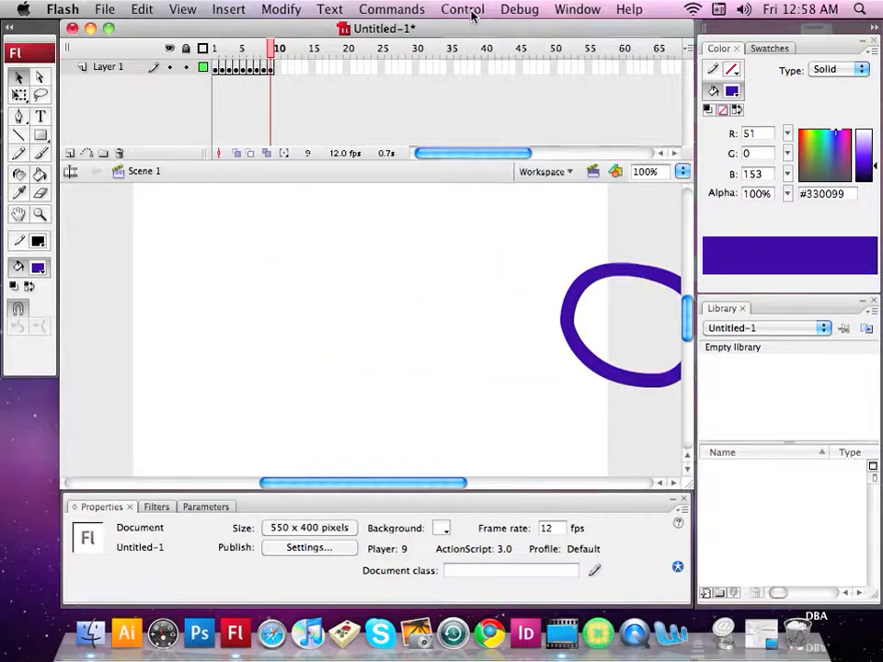
left_click(471, 11)
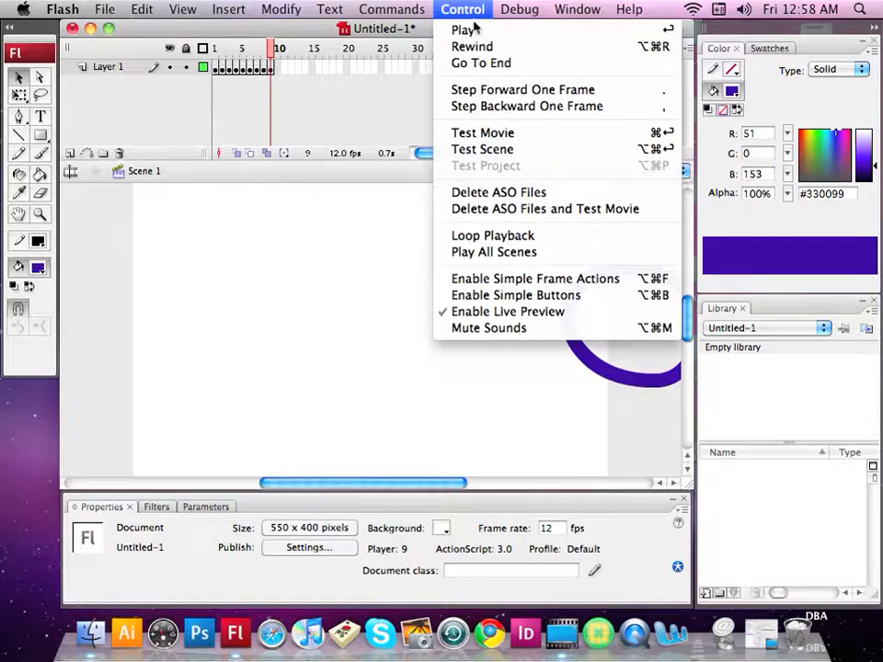
left_click(465, 30)
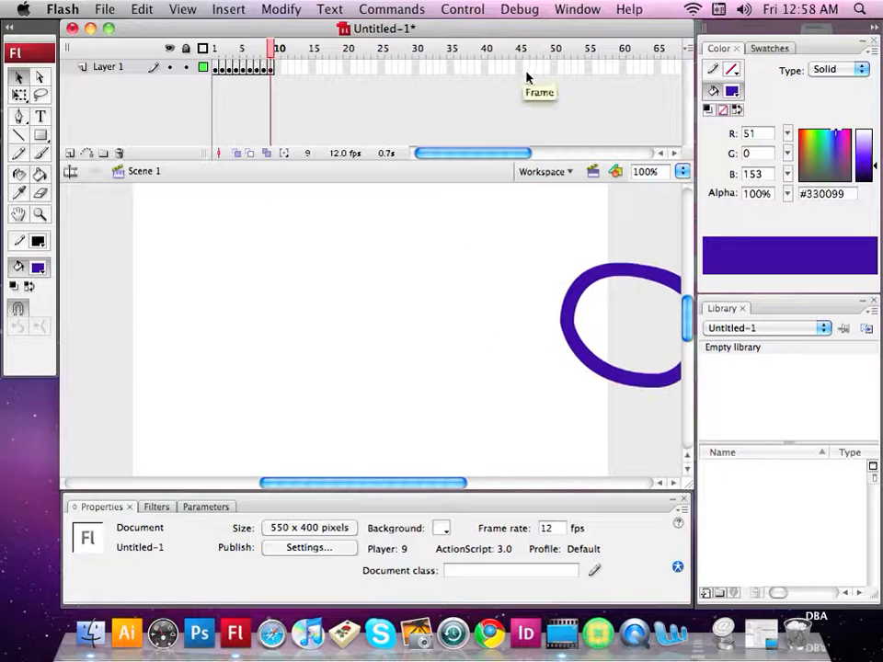
Step: Return to frame 7 and move its ring right to about X 412, keeping its height
left_click(272, 52)
mouse_move(272, 53)
left_mouse_down()
mouse_move(244, 52)
mouse_move(258, 58)
left_mouse_up()
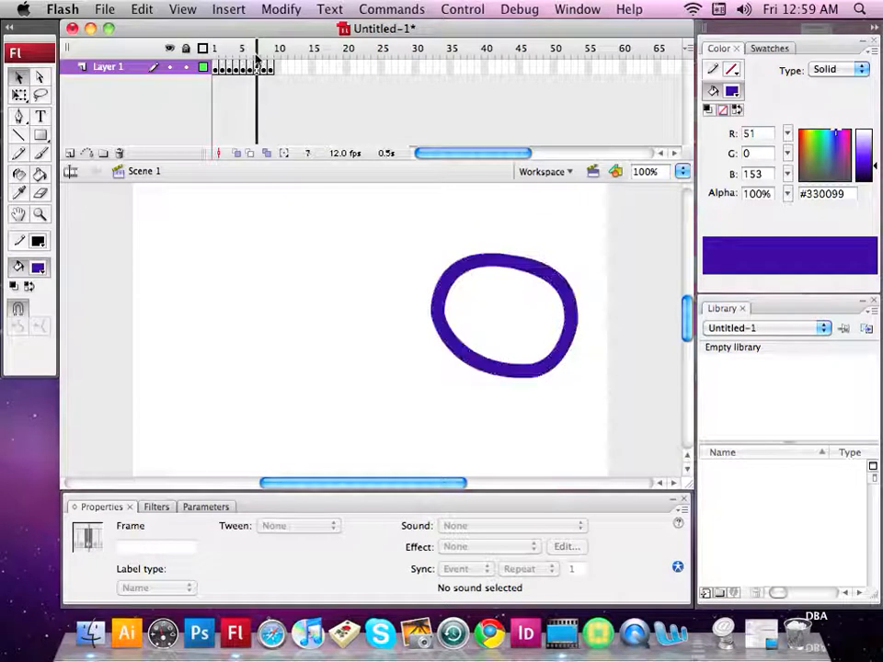
mouse_move(256, 58)
left_mouse_down()
mouse_move(245, 60)
mouse_move(259, 62)
left_mouse_up()
left_click(516, 267)
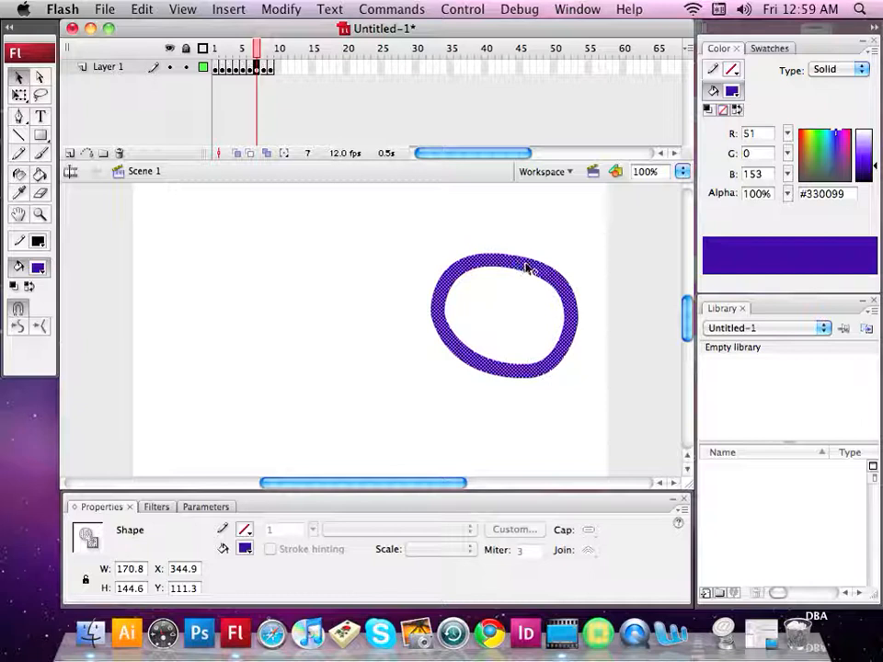
left_click_drag(503, 269, 564, 267)
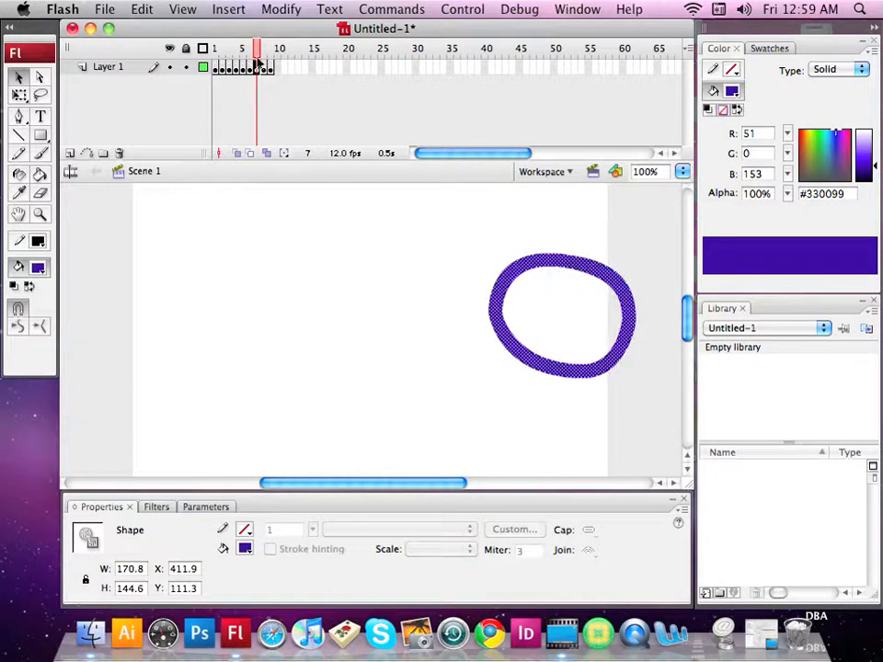
Step: Move the ring further right to about X 499 in frame 8 and to about X 558, Y 140 in frame 9
left_click(266, 68)
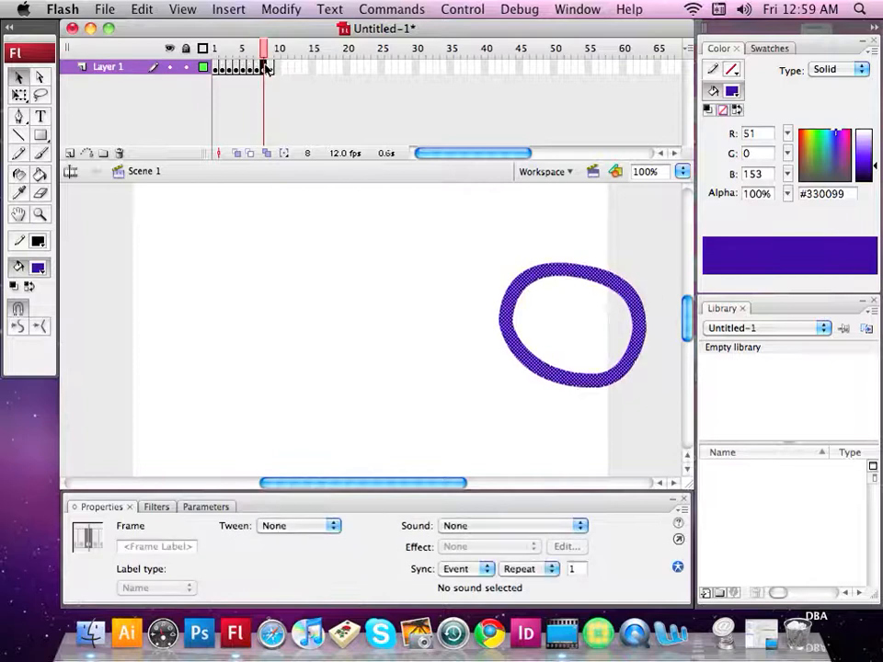
left_click_drag(566, 280, 629, 285)
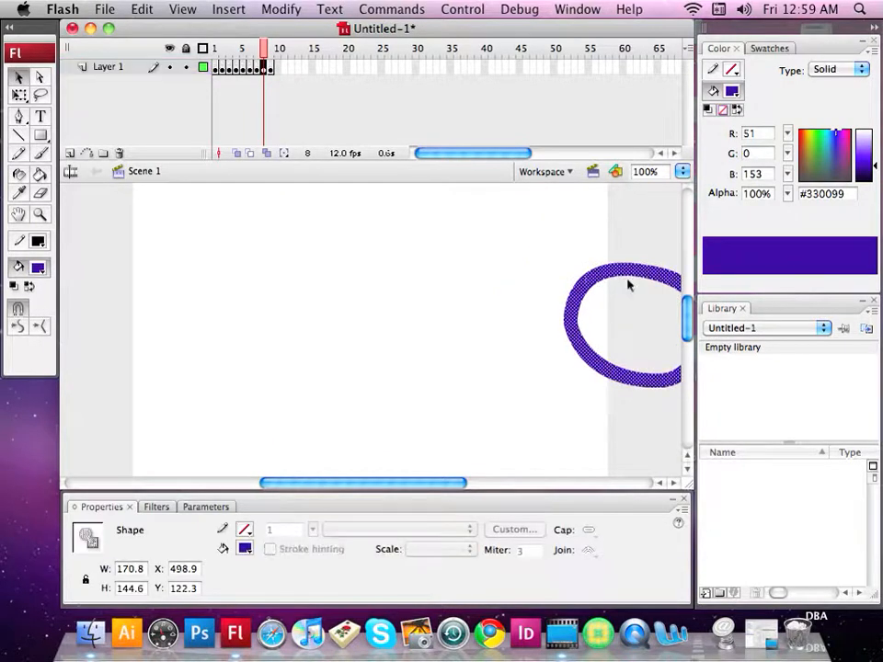
left_click(270, 68)
left_click_drag(609, 280, 660, 288)
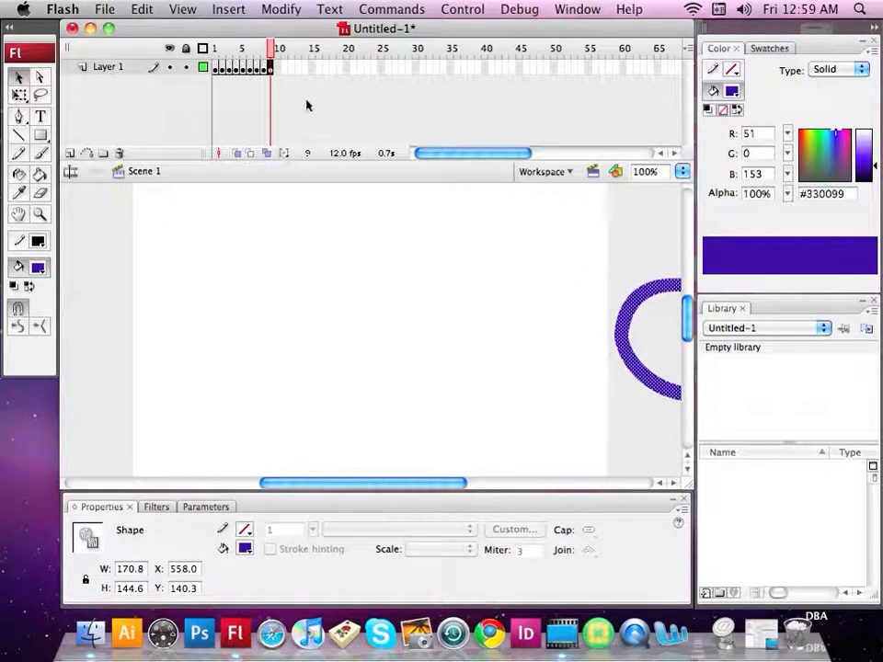
Step: Play the revised animation and scrub the playhead back to frame 2 and on to frame 4 to check the ring's positions
left_click(462, 11)
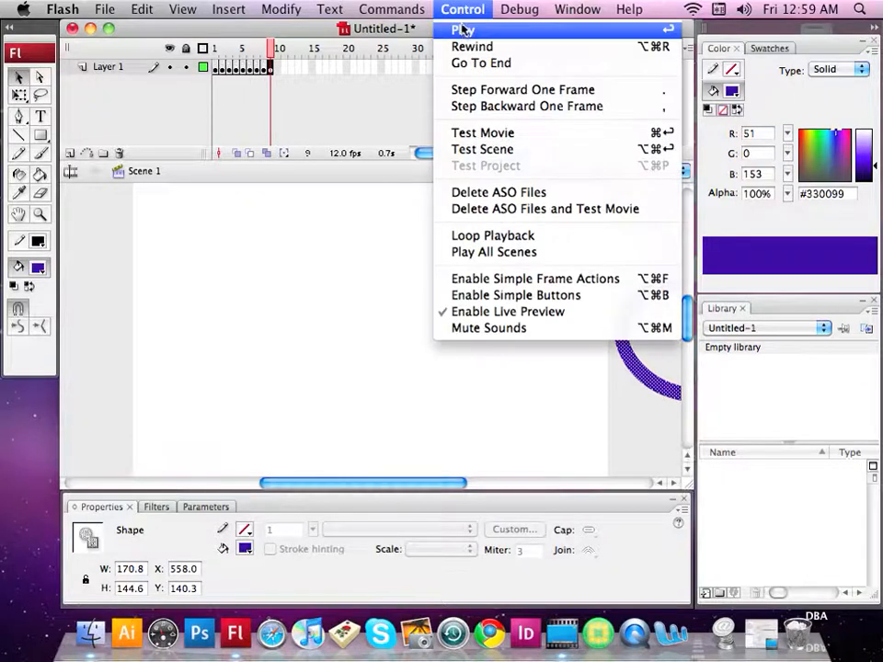
left_click(462, 30)
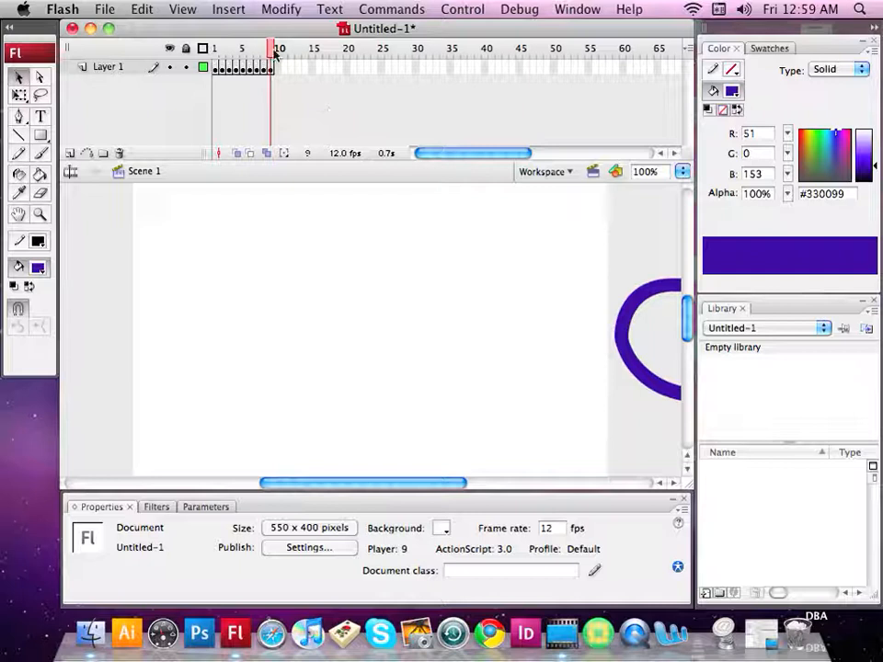
left_click_drag(272, 53, 223, 76)
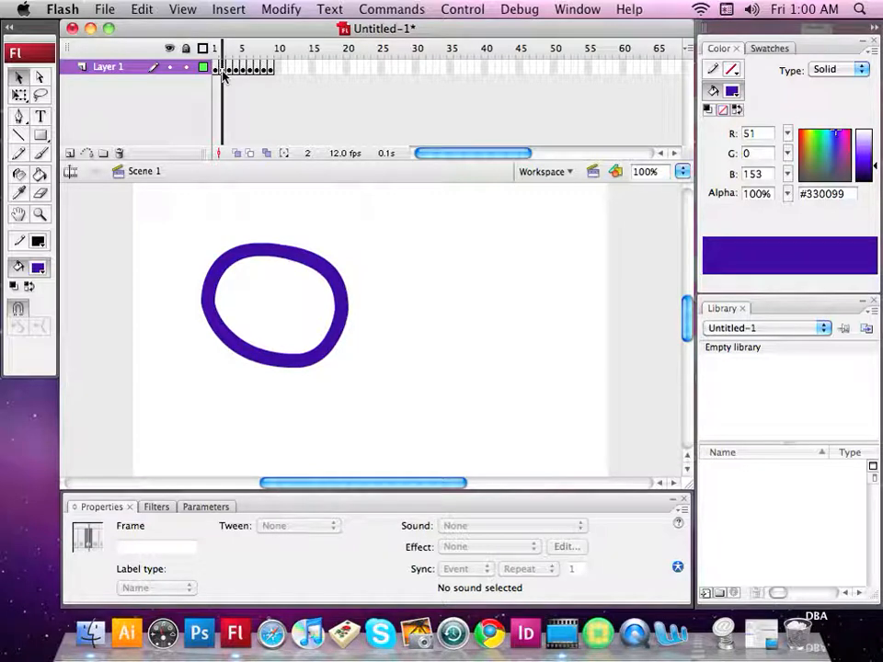
left_click(221, 52)
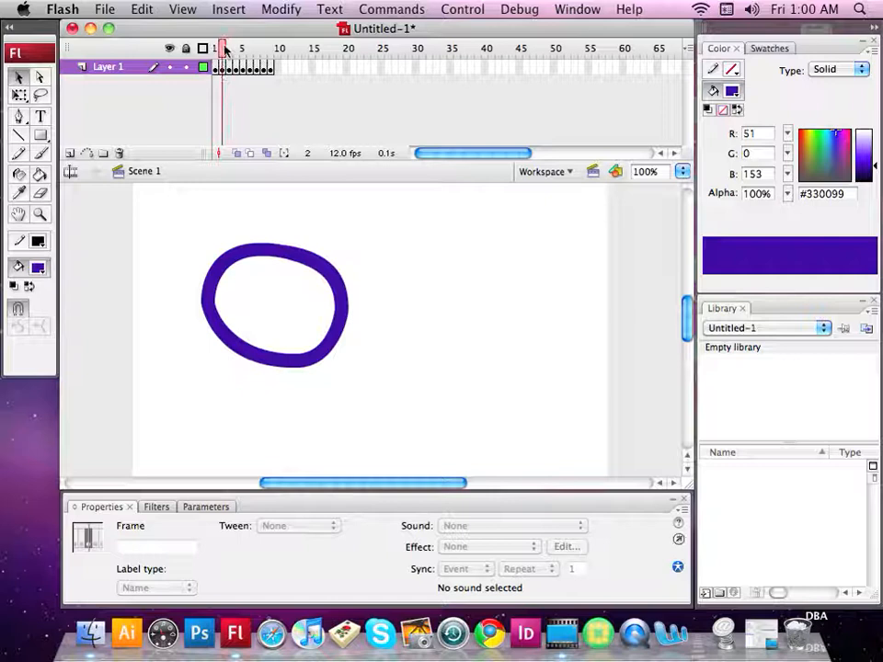
mouse_move(222, 52)
left_mouse_down()
mouse_move(266, 54)
mouse_move(232, 54)
mouse_move(266, 66)
mouse_move(237, 56)
left_mouse_up()
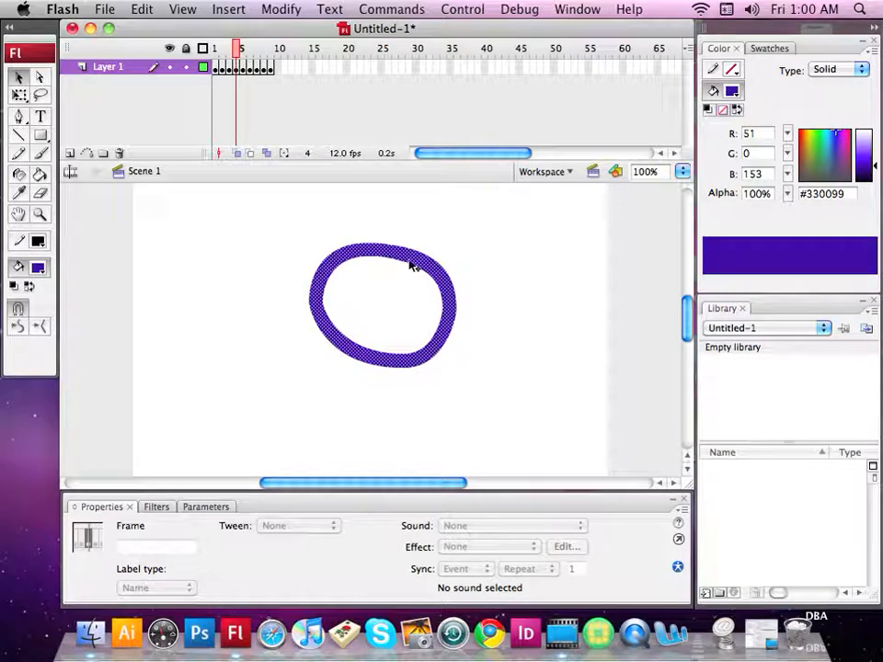
Step: Turn on loop playback, play the animation repeatedly and select frame 6 on Layer 1
left_click(462, 10)
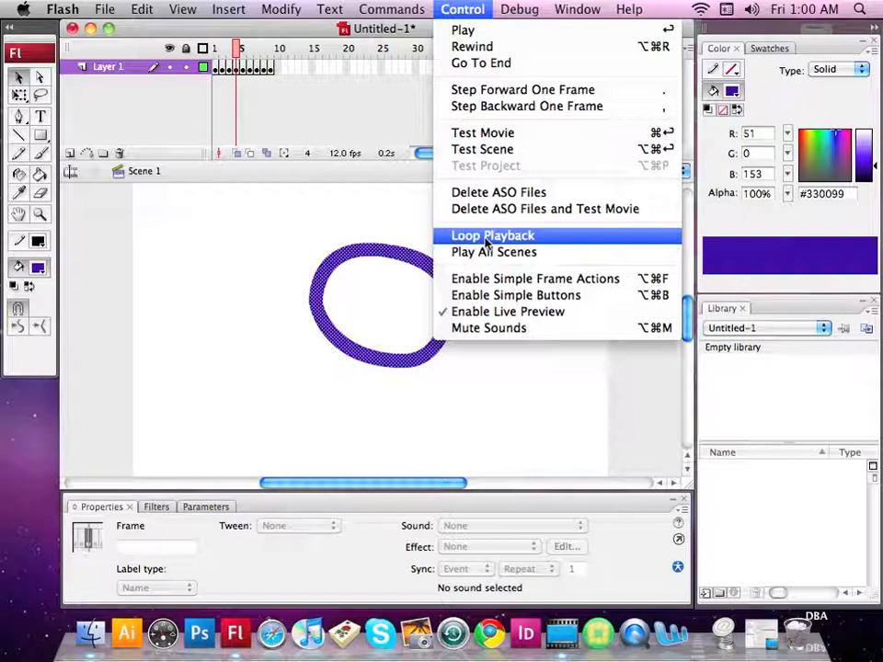
left_click(487, 241)
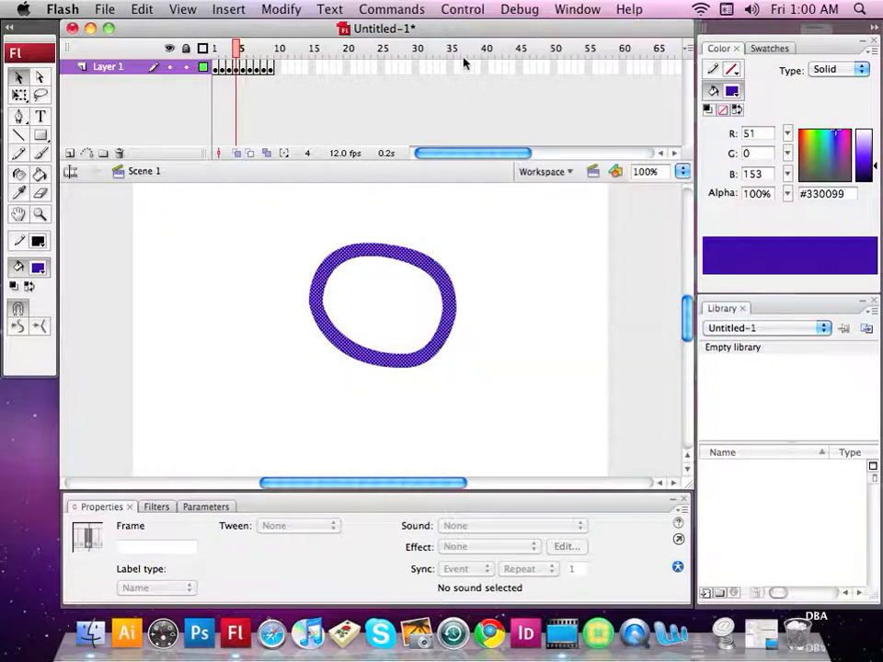
left_click(455, 10)
left_click(466, 31)
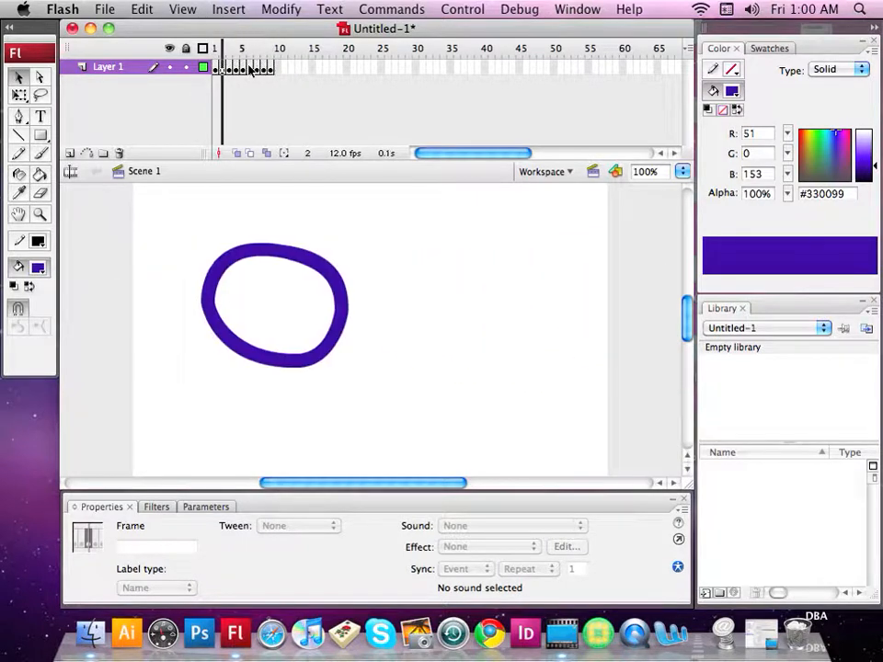
left_click(250, 68)
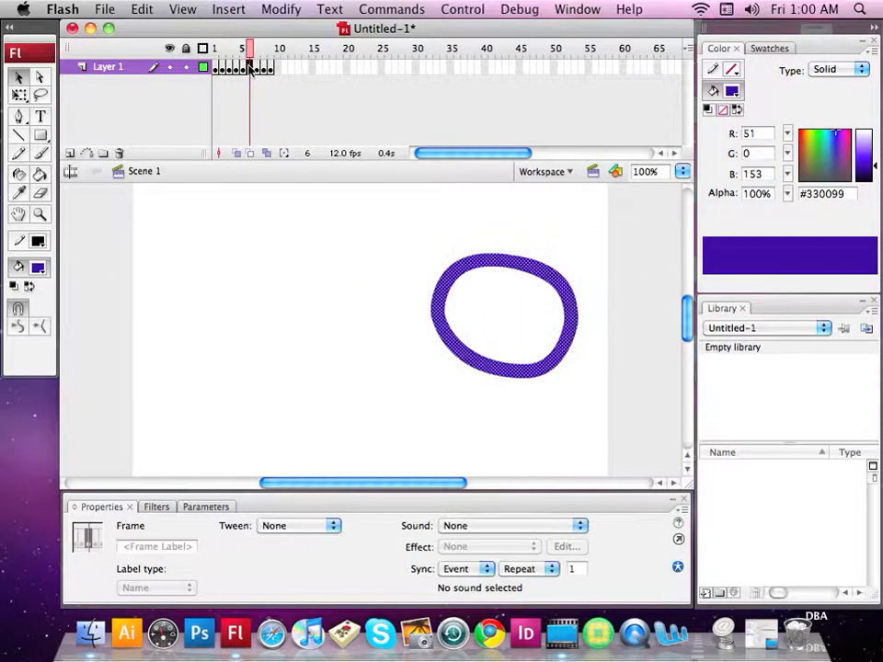